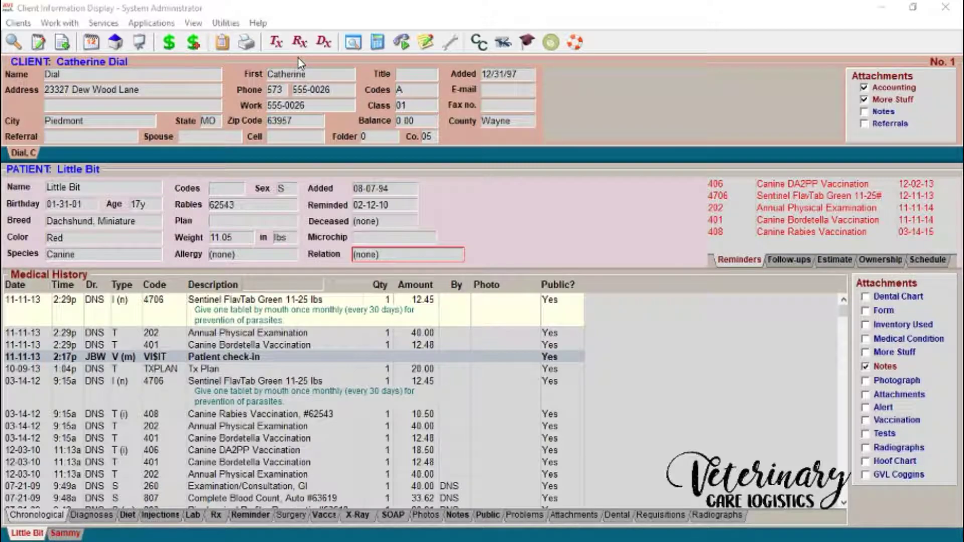
From the Inventory List, open the Orders window showing the 01-30-08 open orders and the 07-17-18 order.
left_click(309, 43)
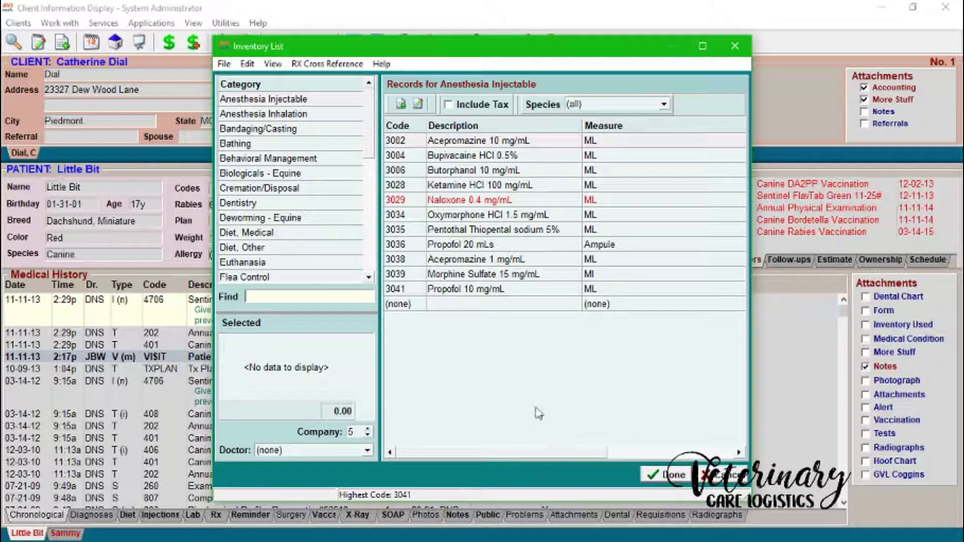
left_click(222, 65)
mouse_move(267, 108)
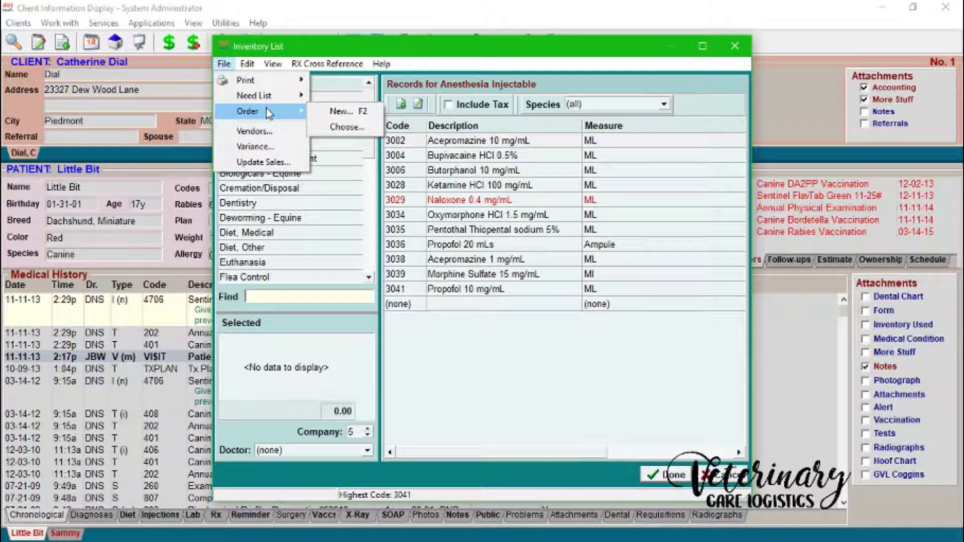
mouse_move(225, 82)
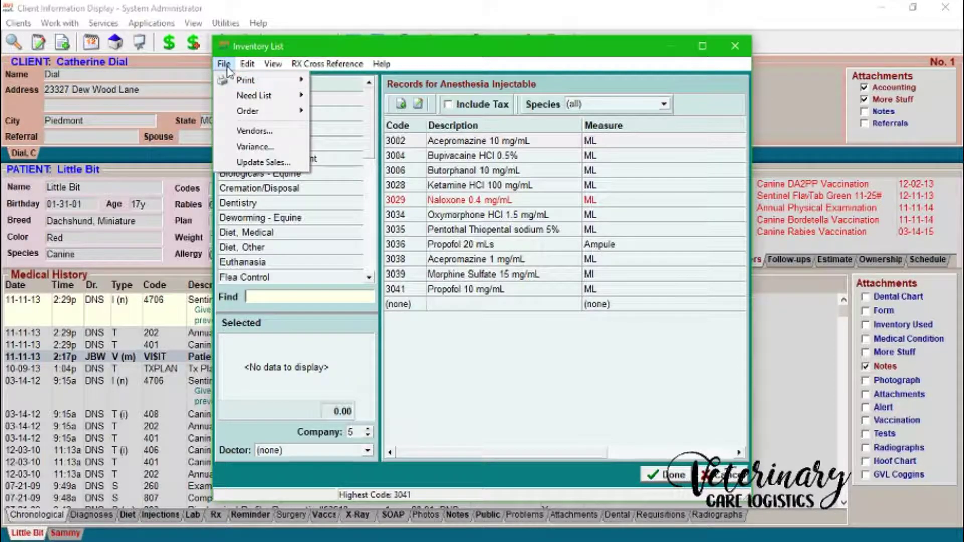
left_click(228, 66)
left_click(225, 64)
mouse_move(246, 111)
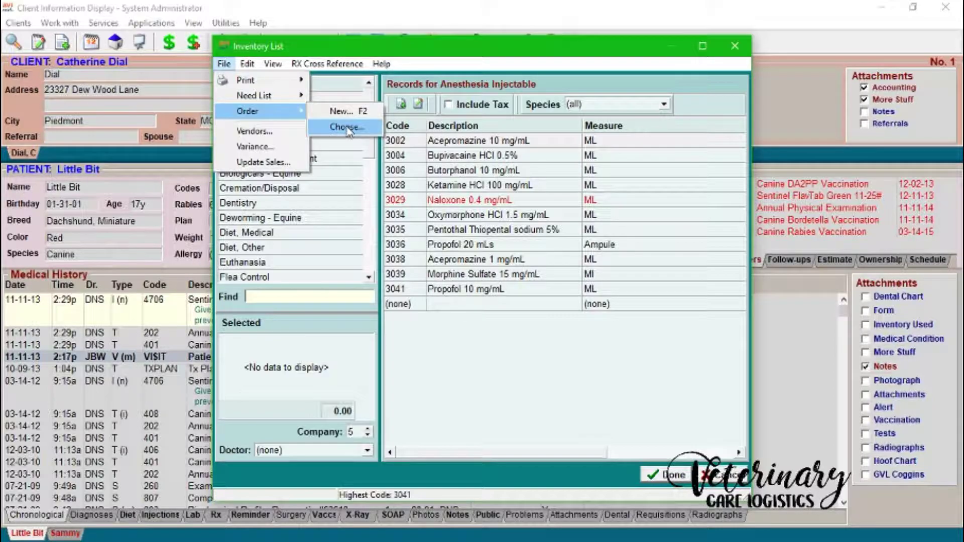
left_click(346, 127)
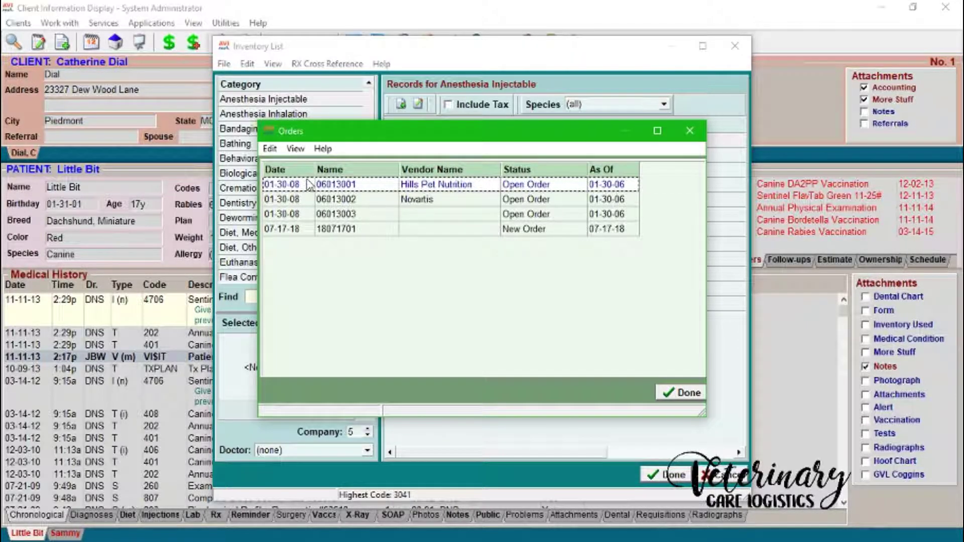
left_click(270, 149)
left_click(294, 185)
right_click(381, 191)
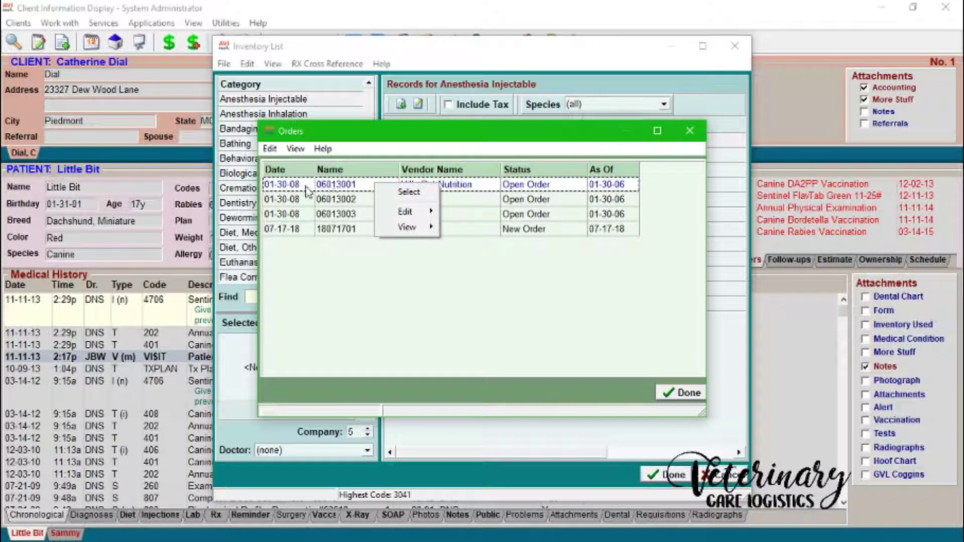
left_click(325, 187)
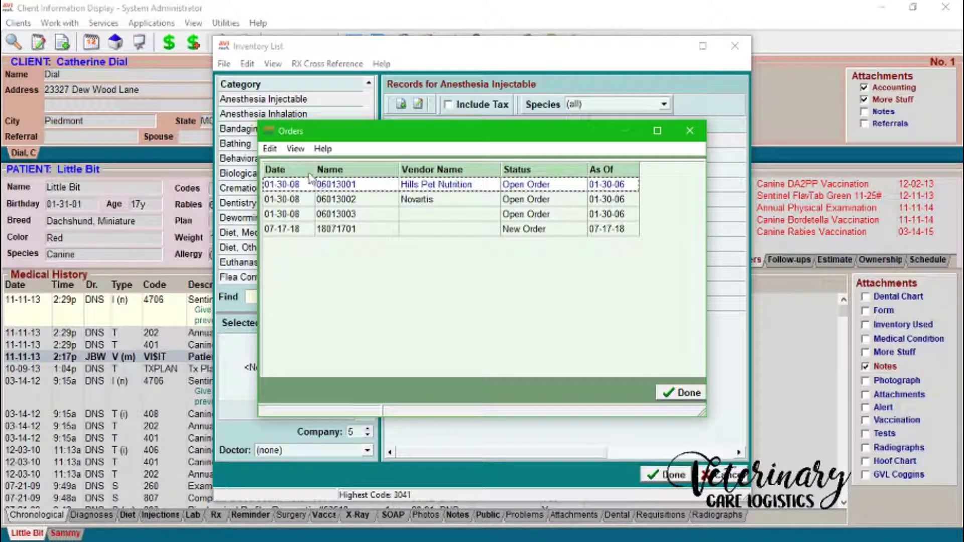
left_click(296, 151)
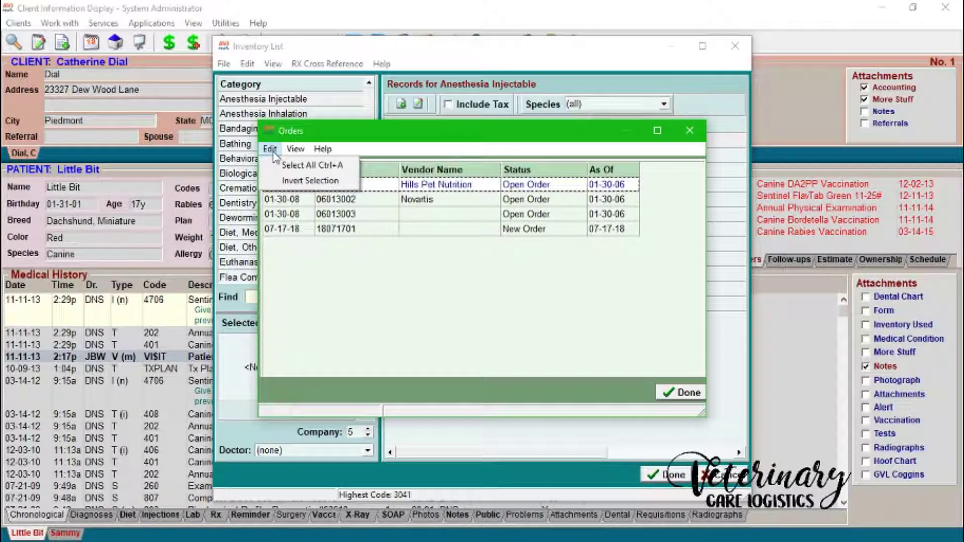
left_click(272, 151)
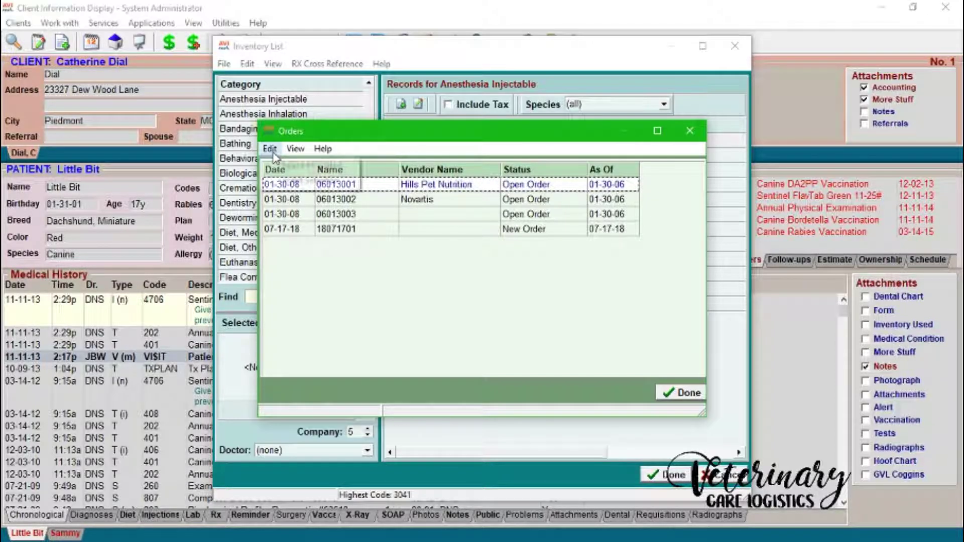
right_click(426, 188)
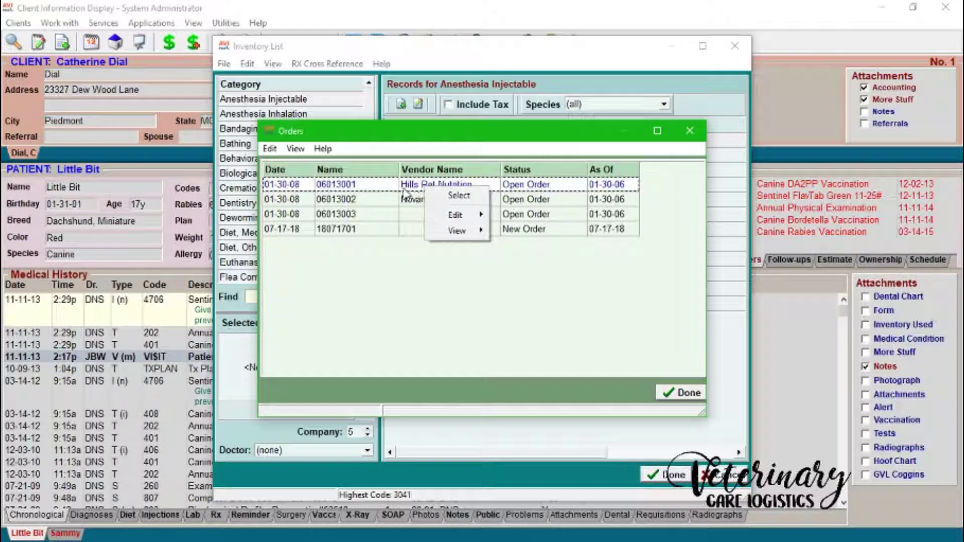
left_click(332, 231)
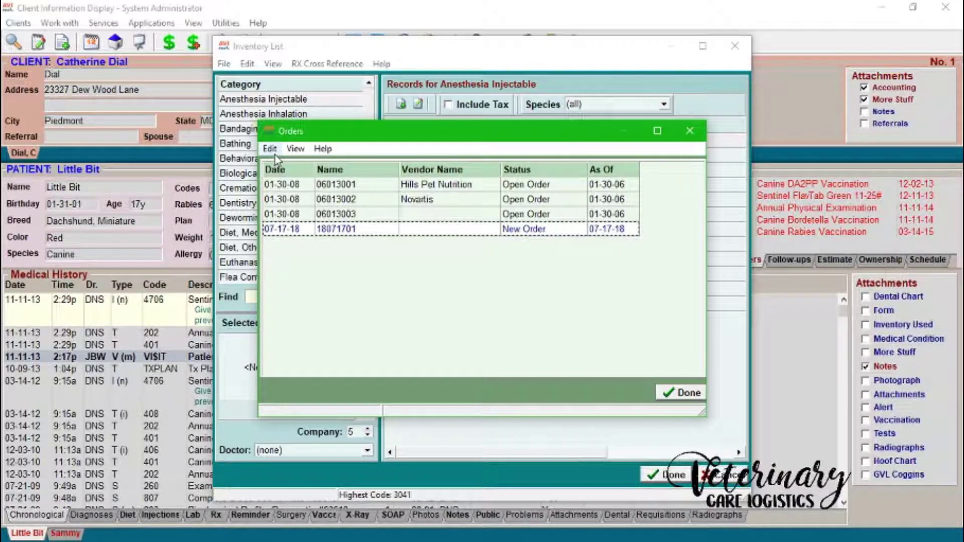
left_click(301, 190)
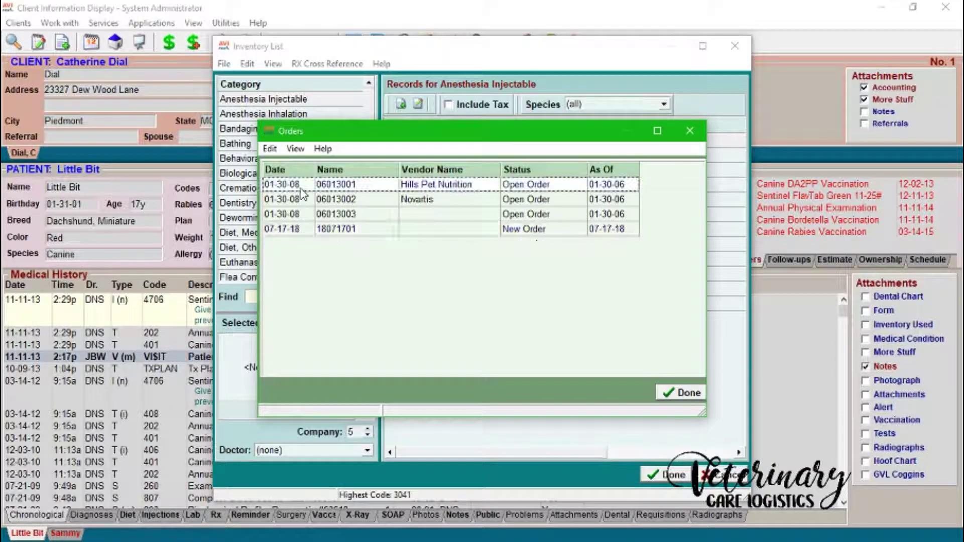
left_click(269, 149)
left_click(267, 150)
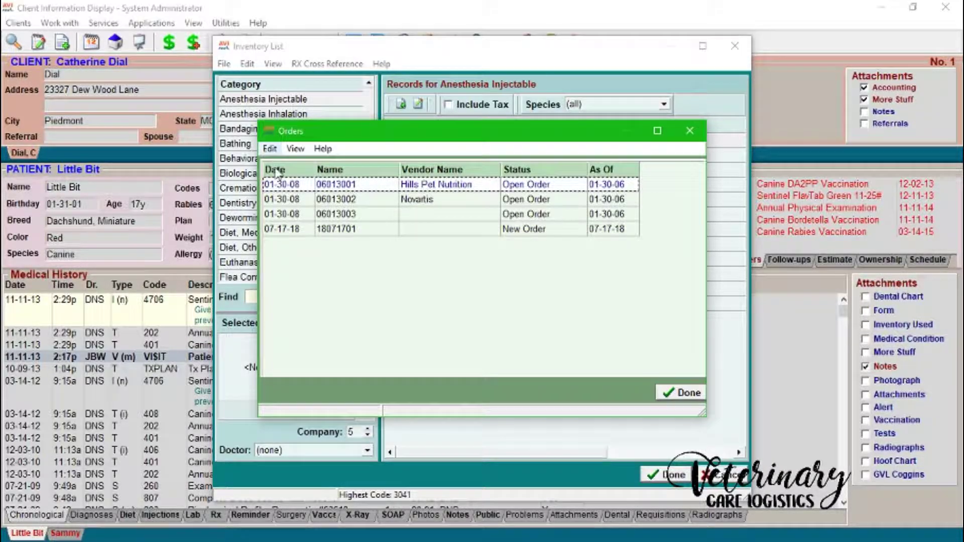
left_click(327, 231)
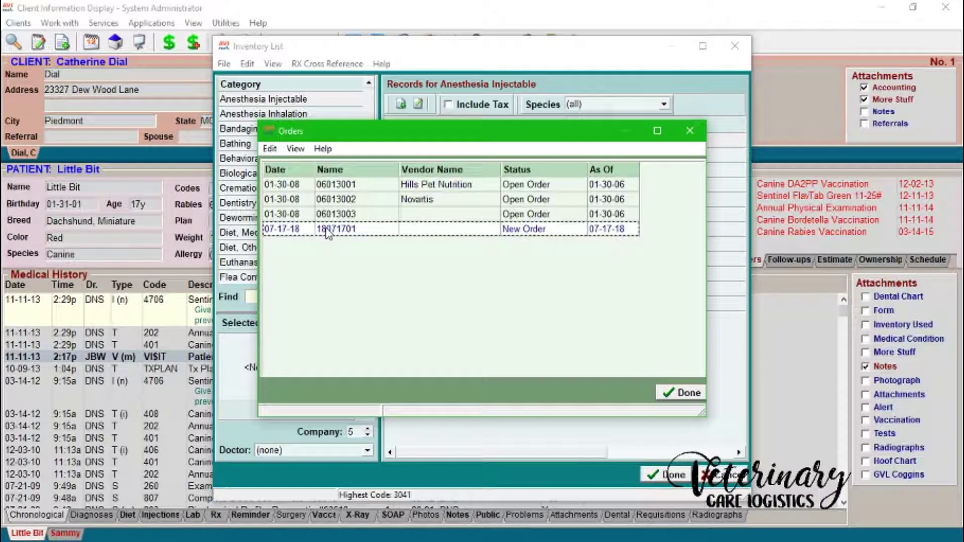
Open purchase order 18071701 and bring up the Inventory List beside it for adding items.
double_click(326, 231)
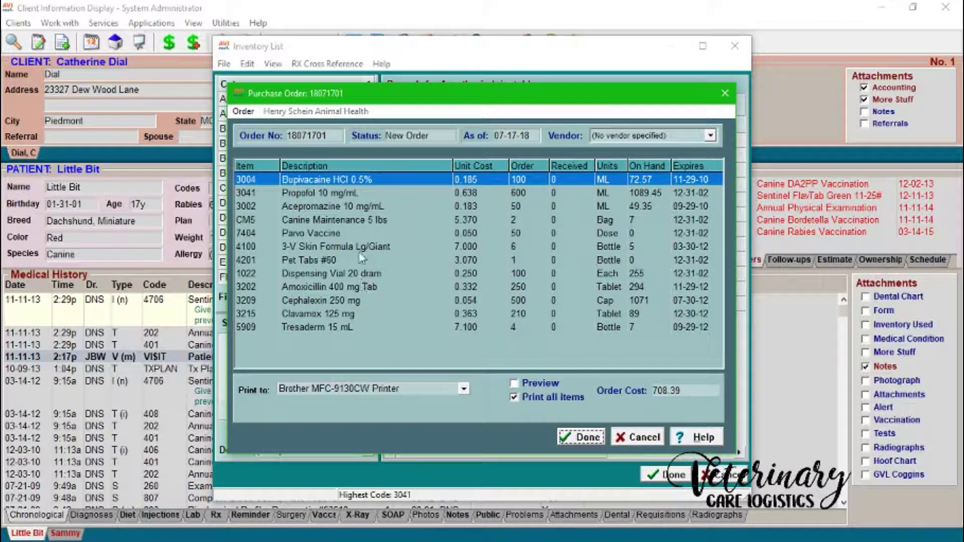
right_click(357, 346)
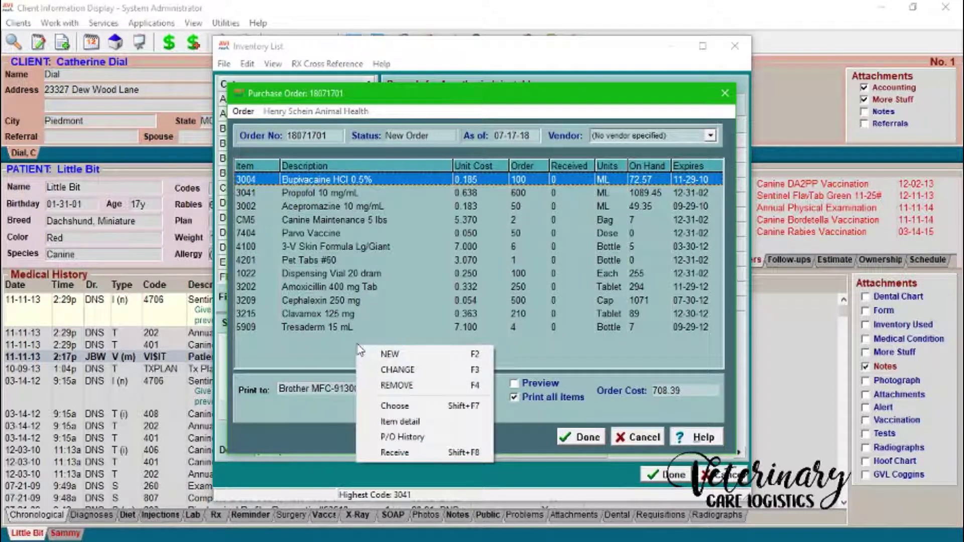
left_click(425, 408)
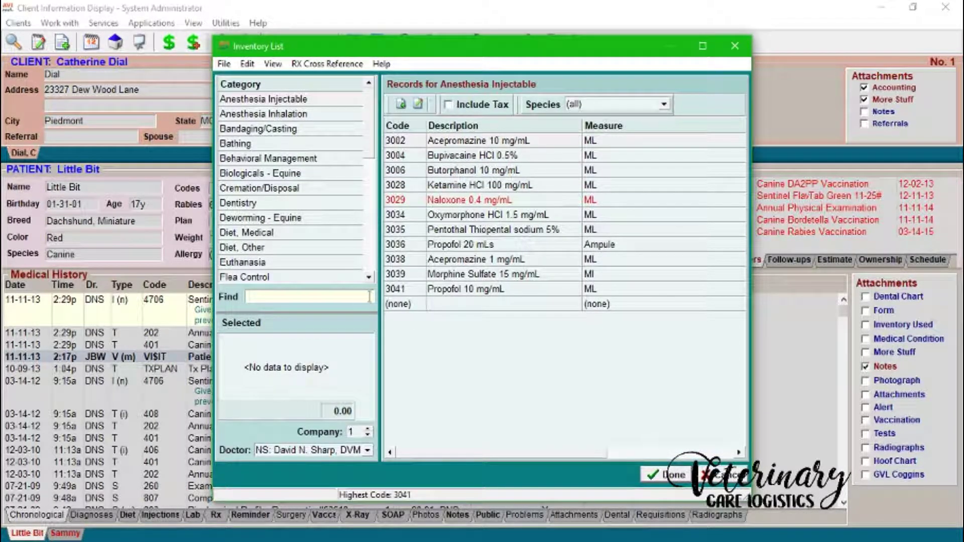
left_click_drag(286, 53, 469, 40)
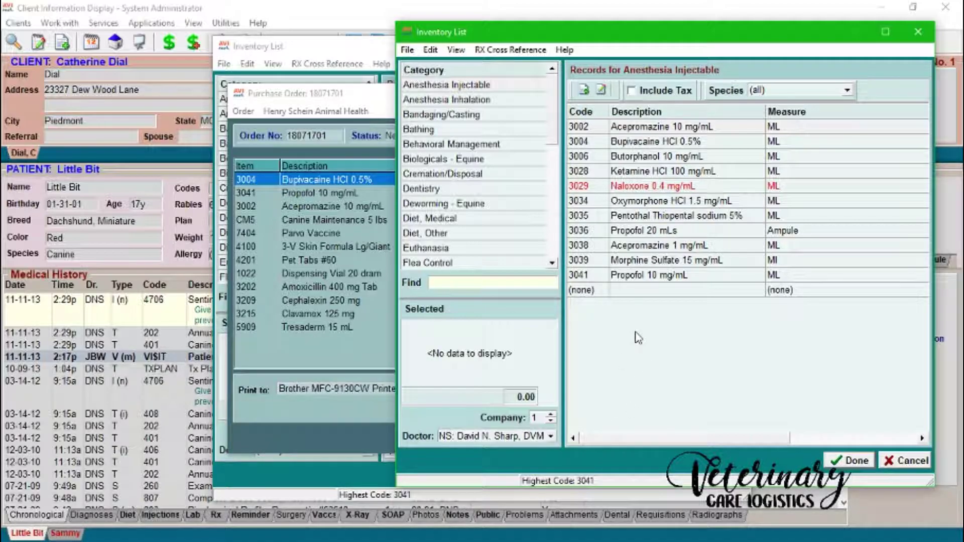
Cancel the Inventory List and select the Propofol and Canine Maintenance 5 lbs lines on order 18071701.
left_click(906, 463)
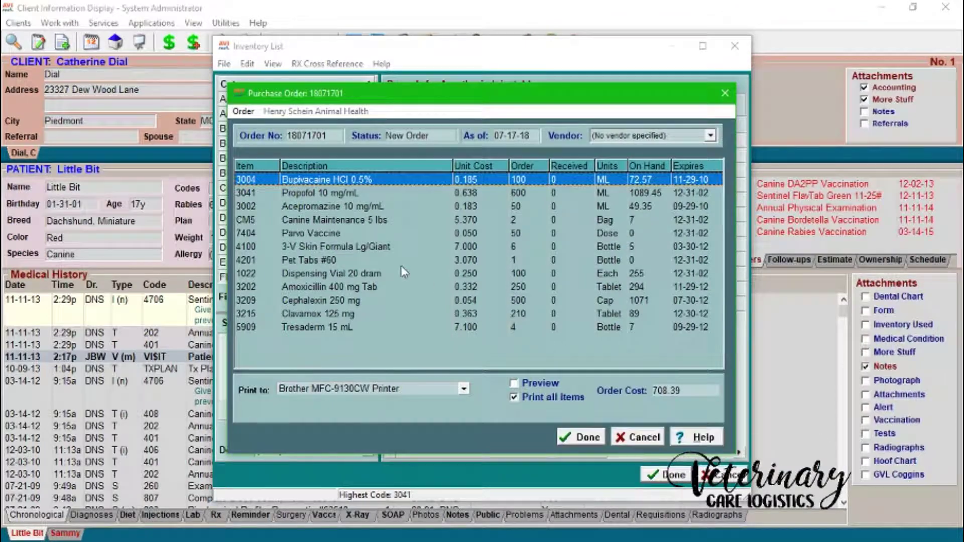
left_click(346, 193)
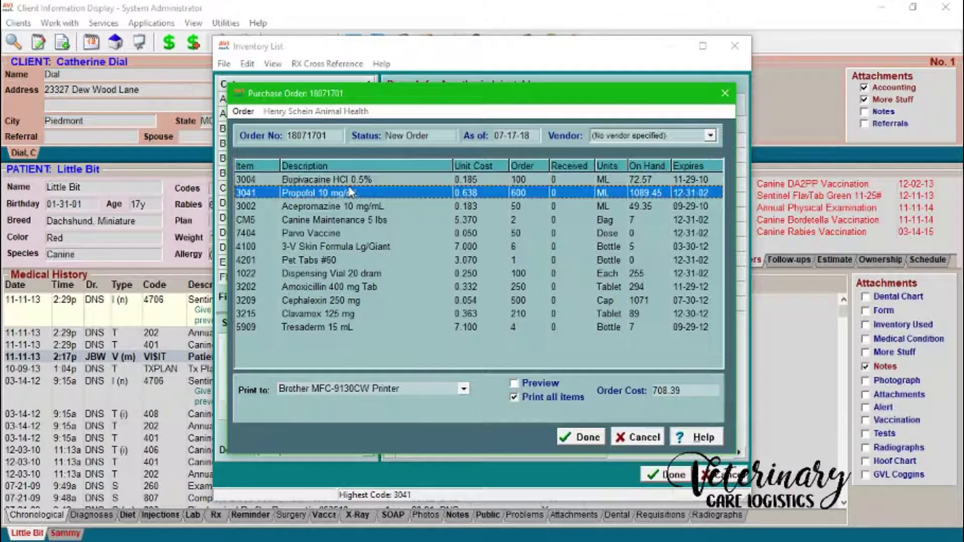
left_click(340, 221)
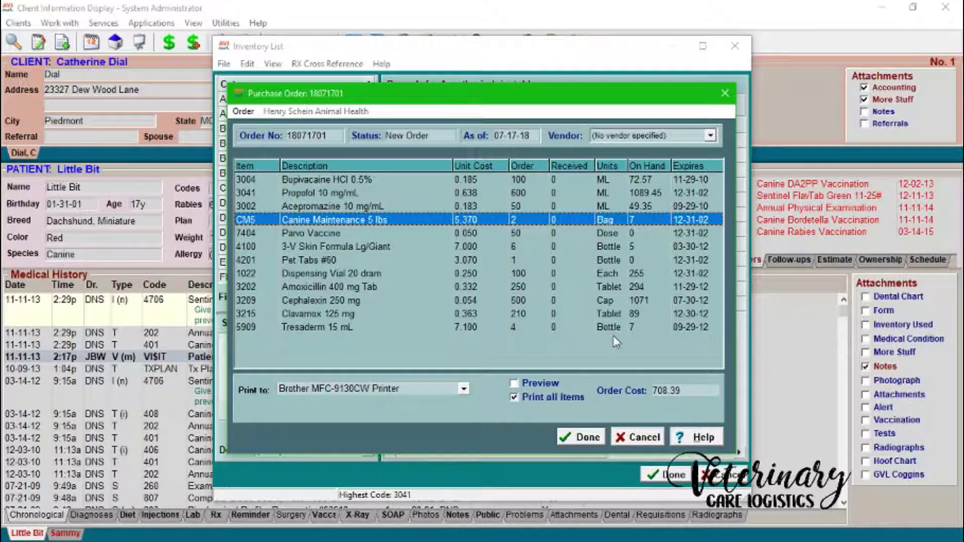
Release order 18071701 to Open Order status and reopen it from the Orders list.
left_click(243, 111)
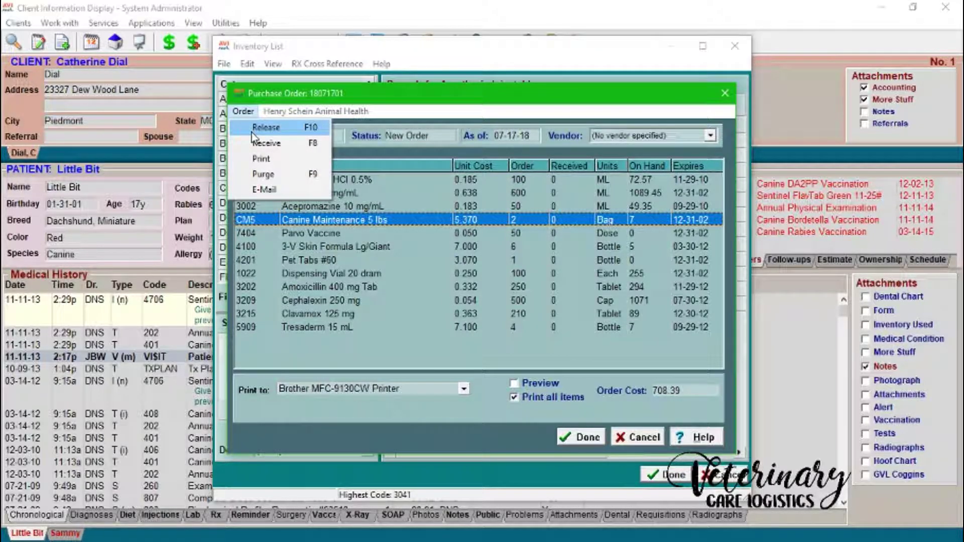
left_click(253, 130)
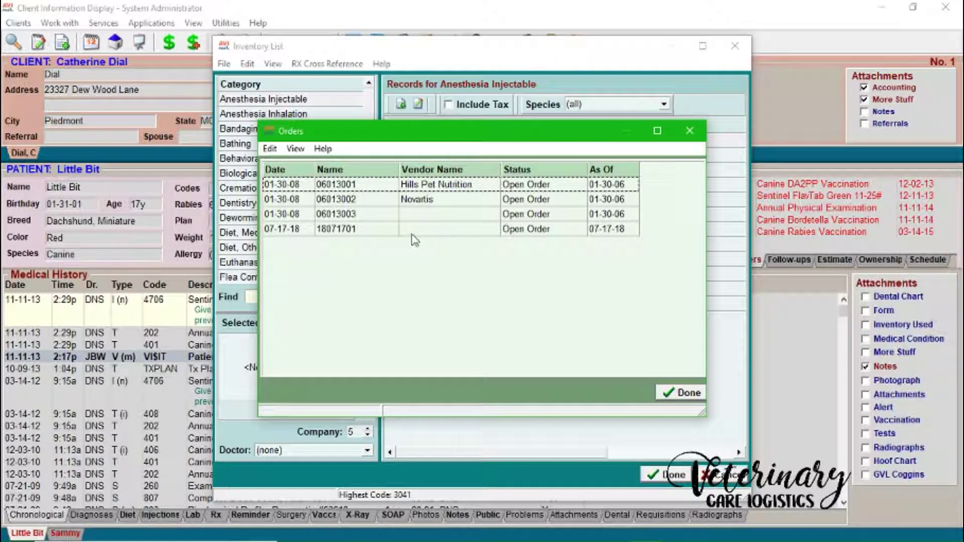
left_click_drag(423, 135, 398, 155)
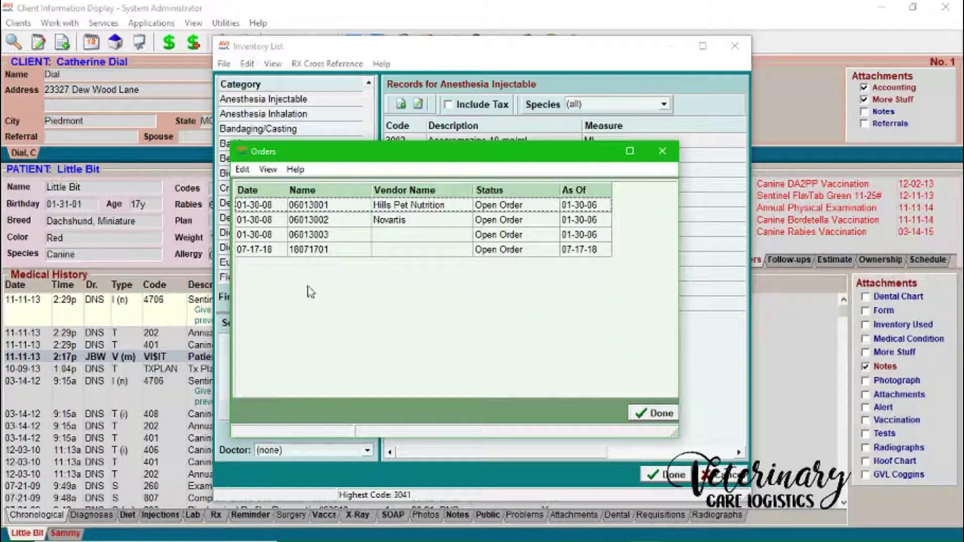
double_click(379, 250)
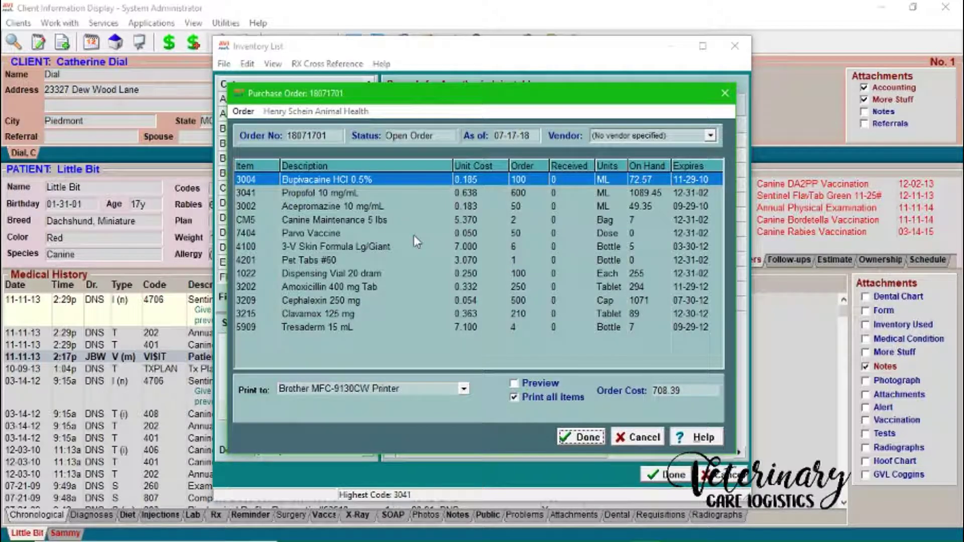
Receive both Canine Maintenance 5 lbs bags on order 18071701.
left_click(324, 221)
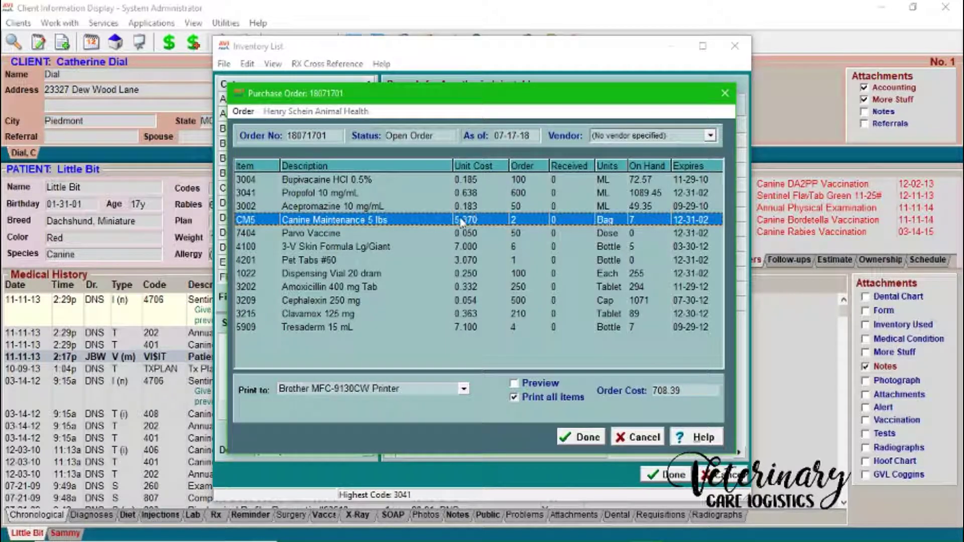
right_click(365, 222)
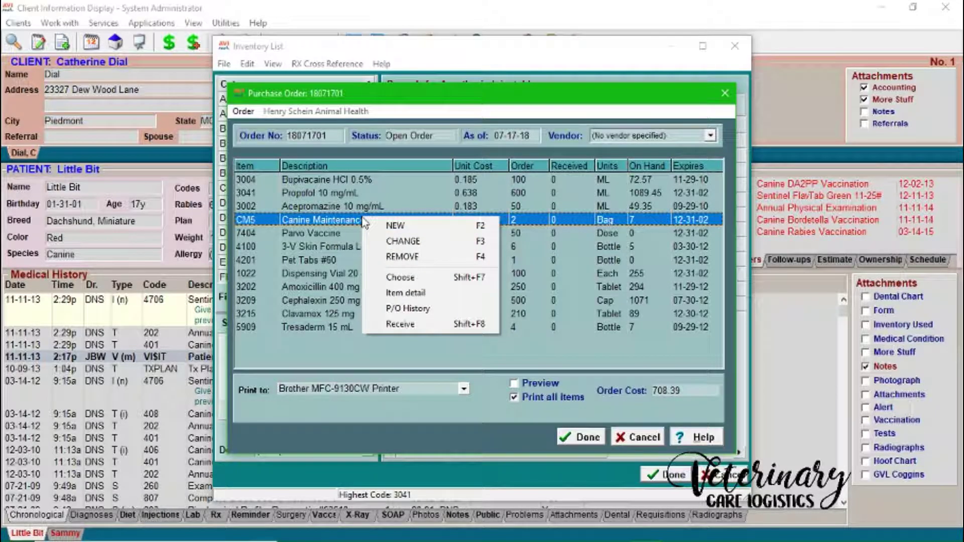
left_click(463, 325)
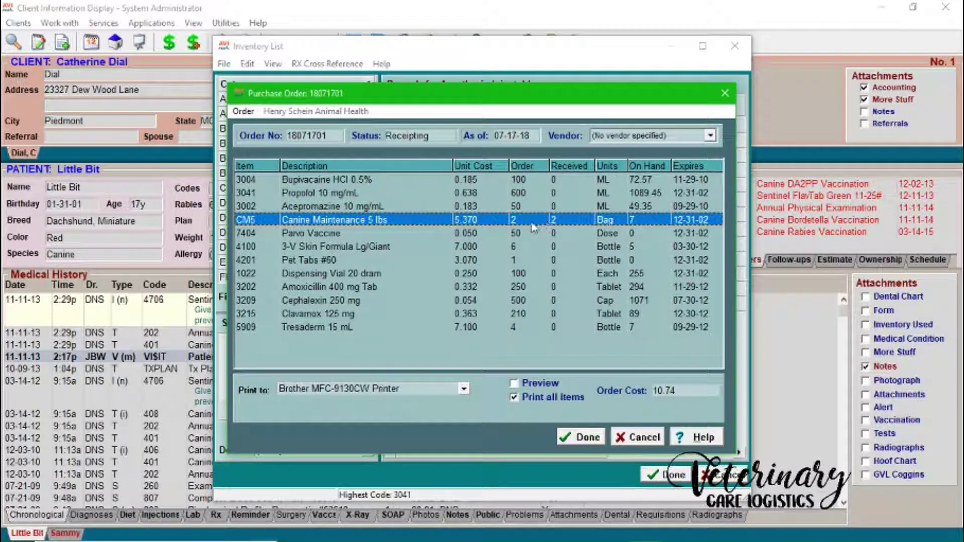
Set the received Canine Maintenance 5 lbs cost to 6.10 and expiry to 12-31-2020, skipping Parvo Vaccine.
double_click(351, 219)
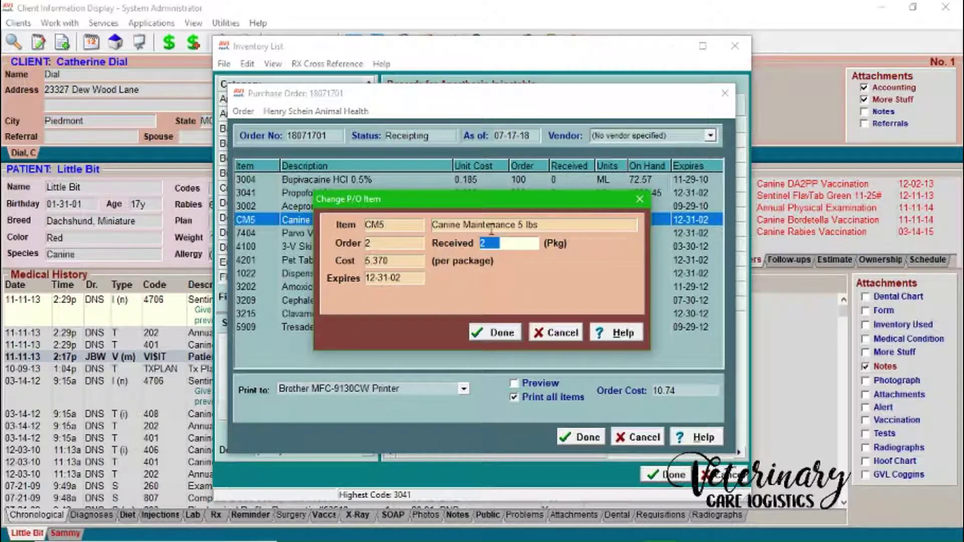
left_click(401, 260)
left_click_drag(401, 260, 310, 262)
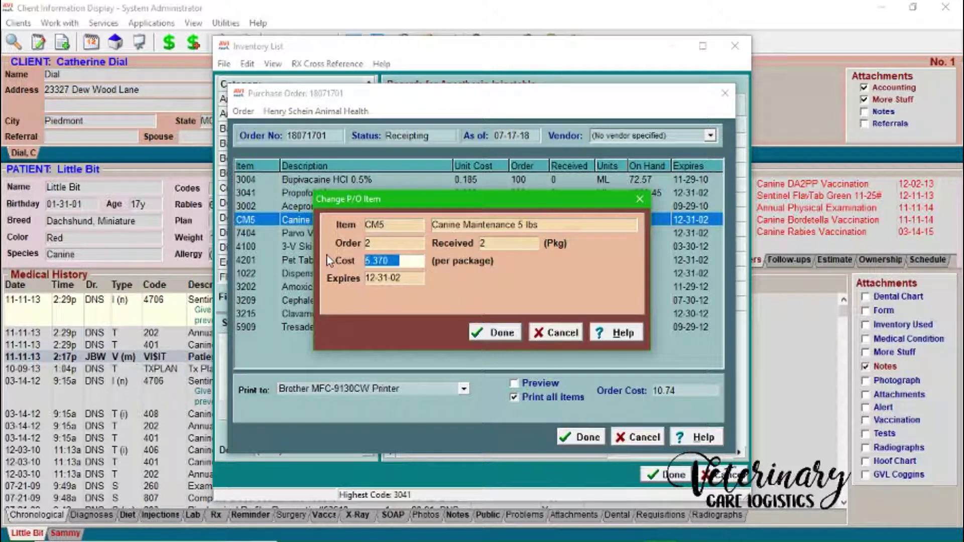
type("6.10")
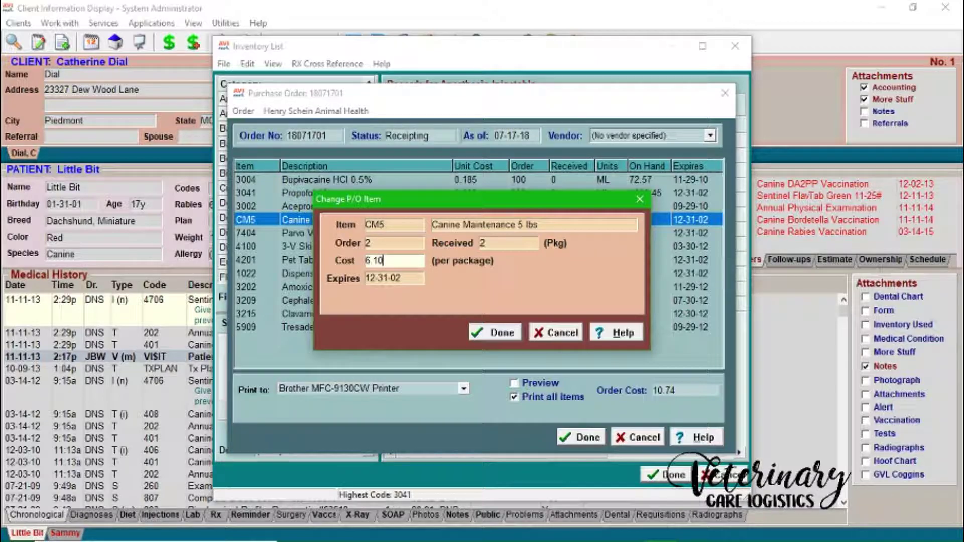
key("Tab")
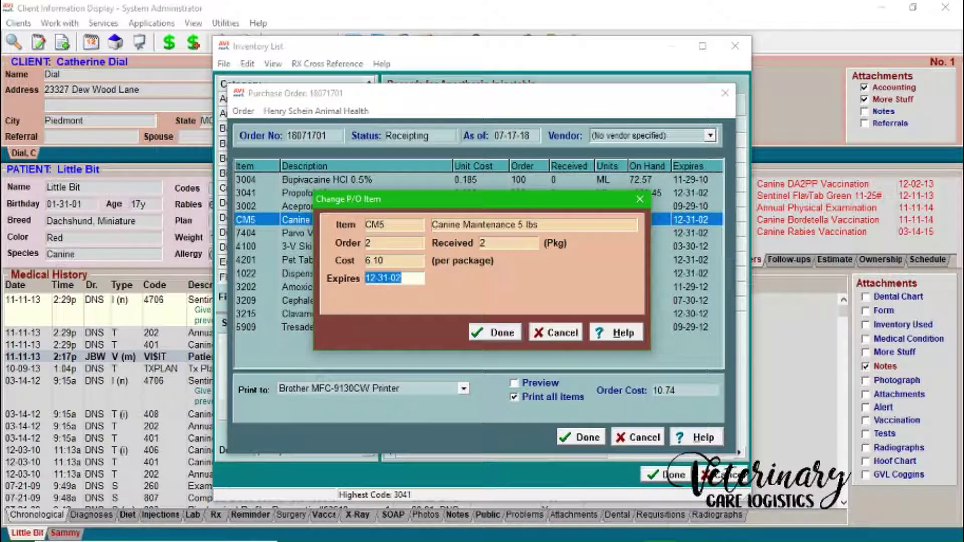
type("12-3")
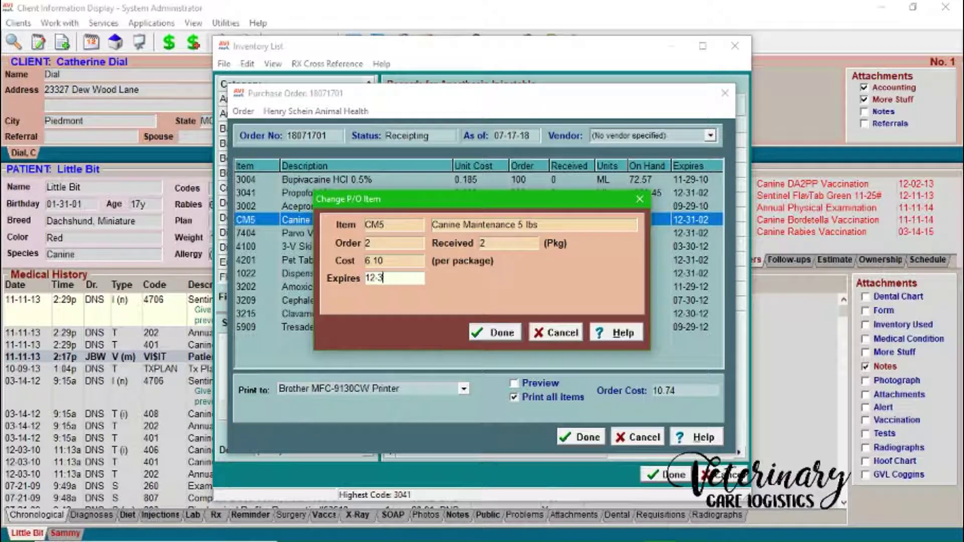
type("121-2020")
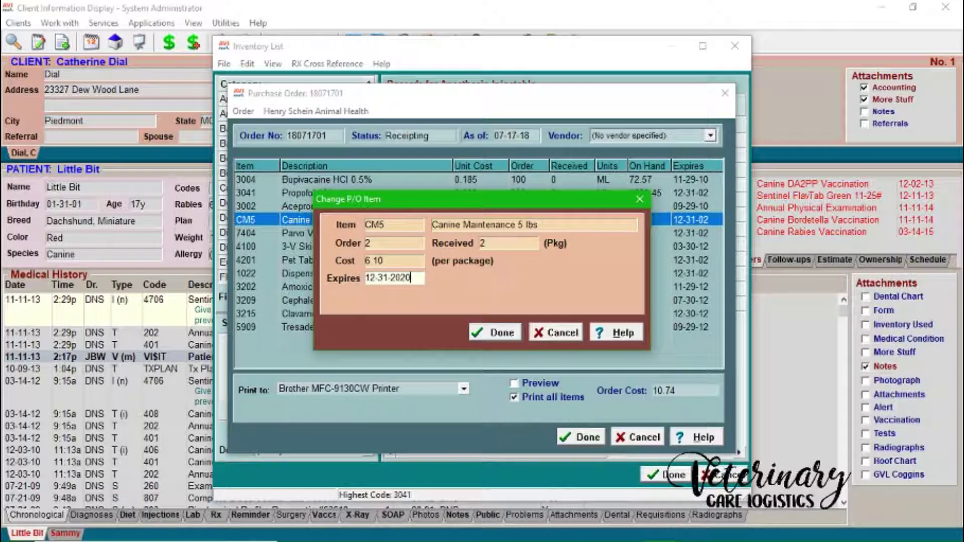
left_click(476, 330)
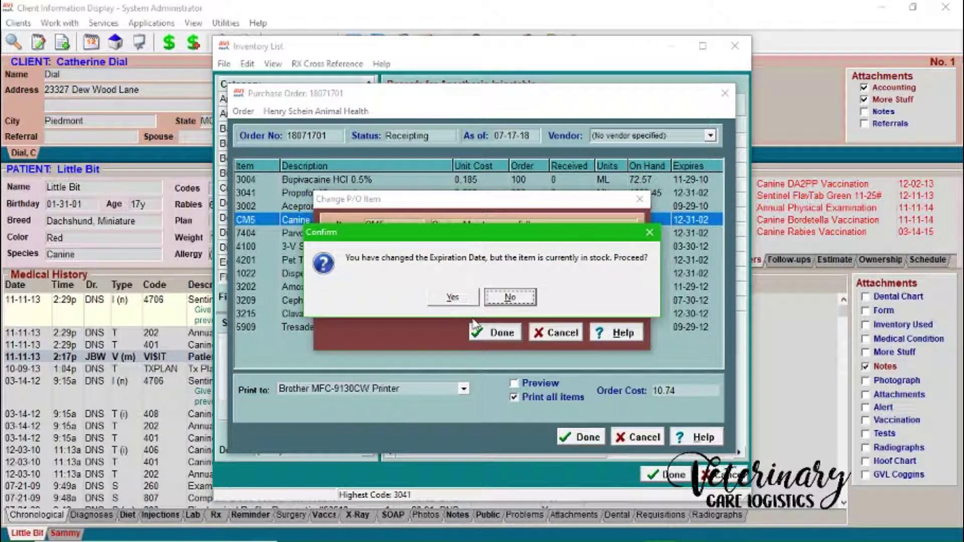
left_click(453, 302)
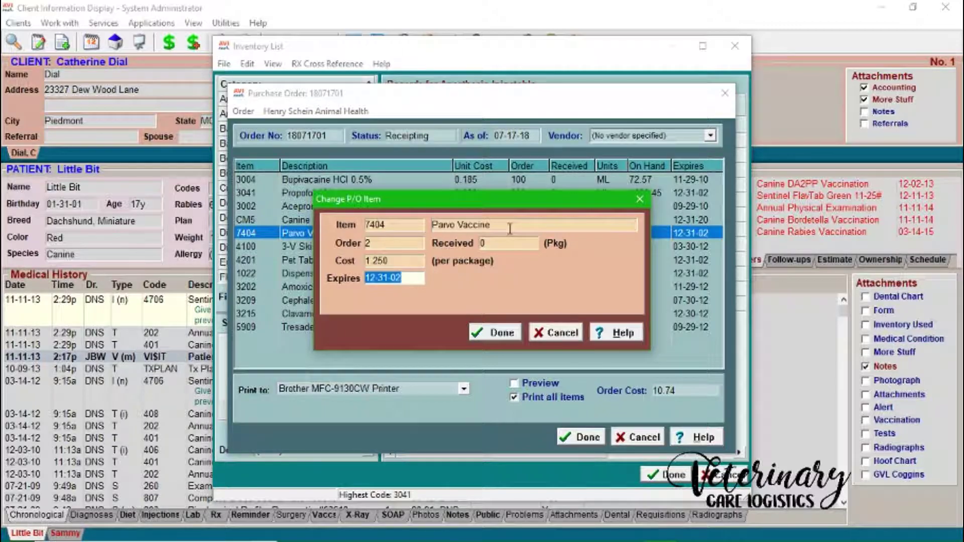
left_click(563, 338)
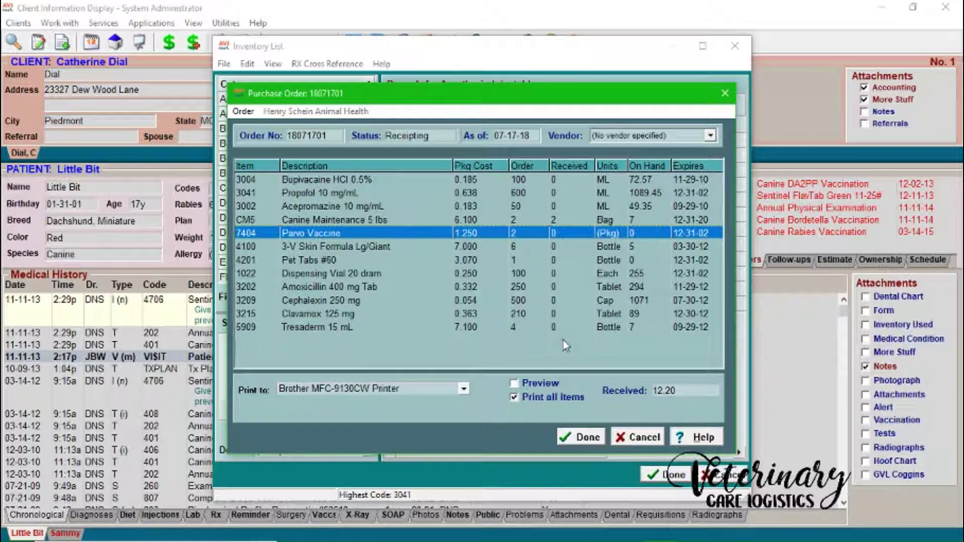
left_click(316, 220)
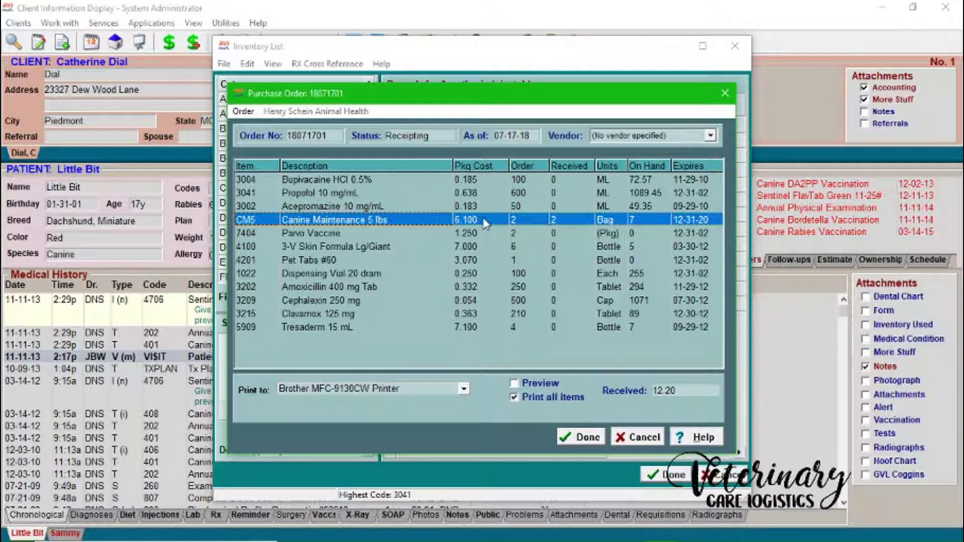
Start receiving order 18071701 with Hills Pet Nutrition as the vendor.
left_click(244, 113)
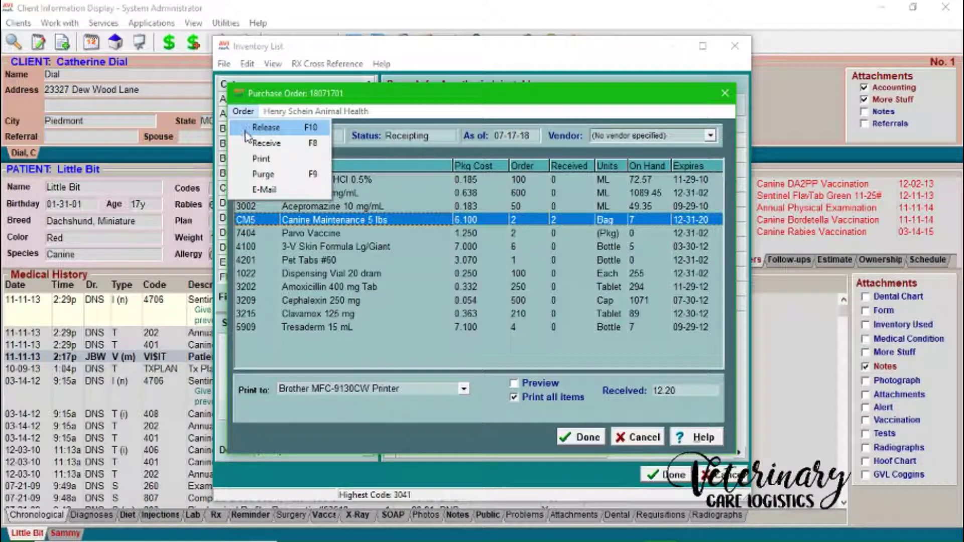
left_click(244, 113)
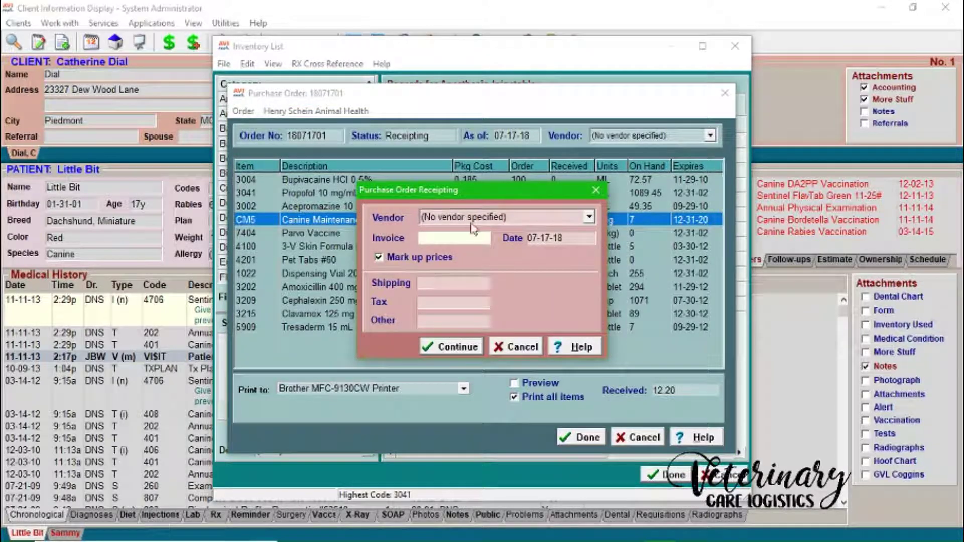
left_click(457, 218)
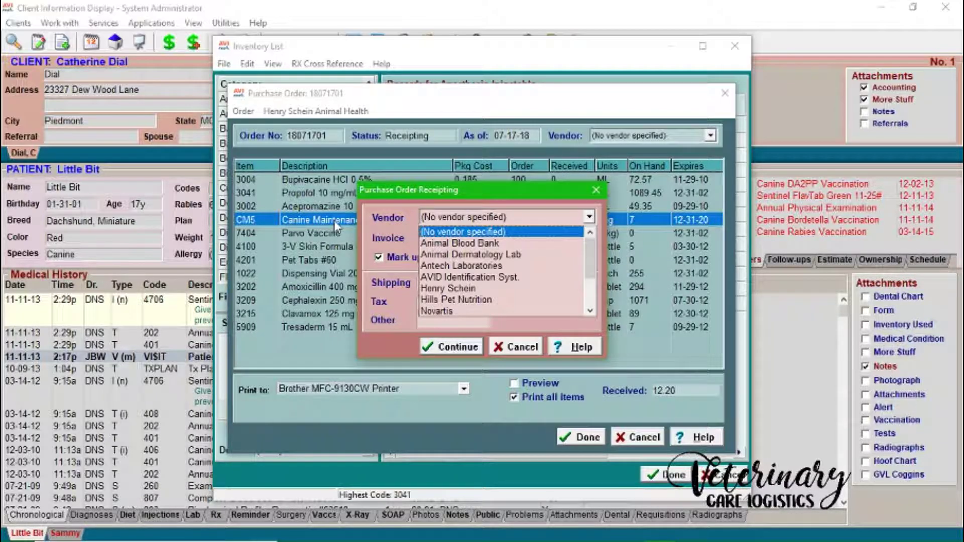
scroll(479, 296, "down", 1)
scroll(481, 298, "down", 2)
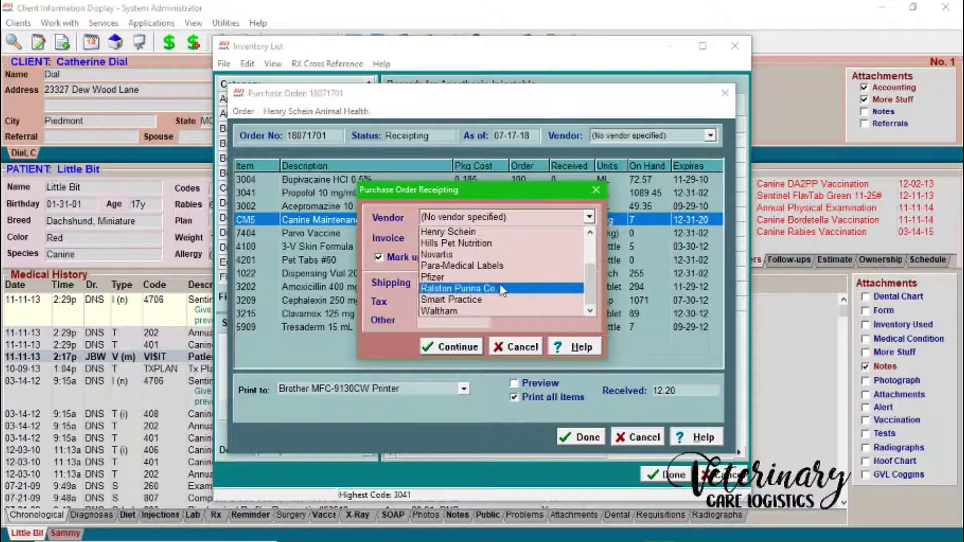
left_click(513, 243)
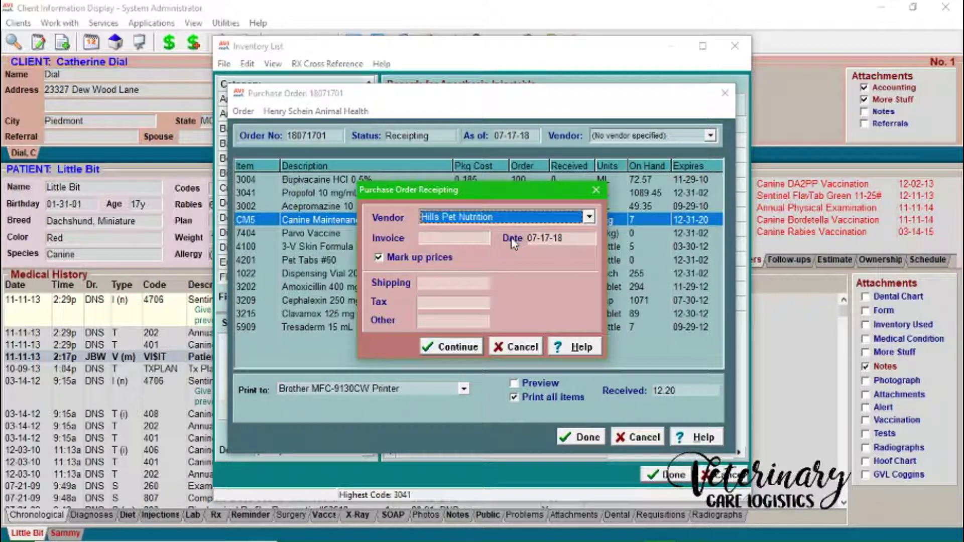
Enter the supplier's invoice number and continue receiving, accepting the price increase.
left_click(449, 237)
type("415656")
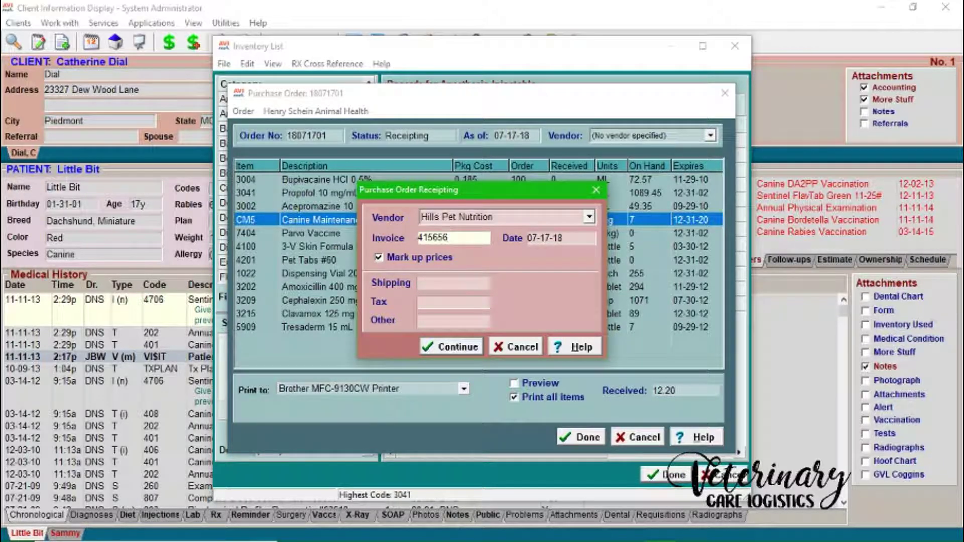
key("Tab")
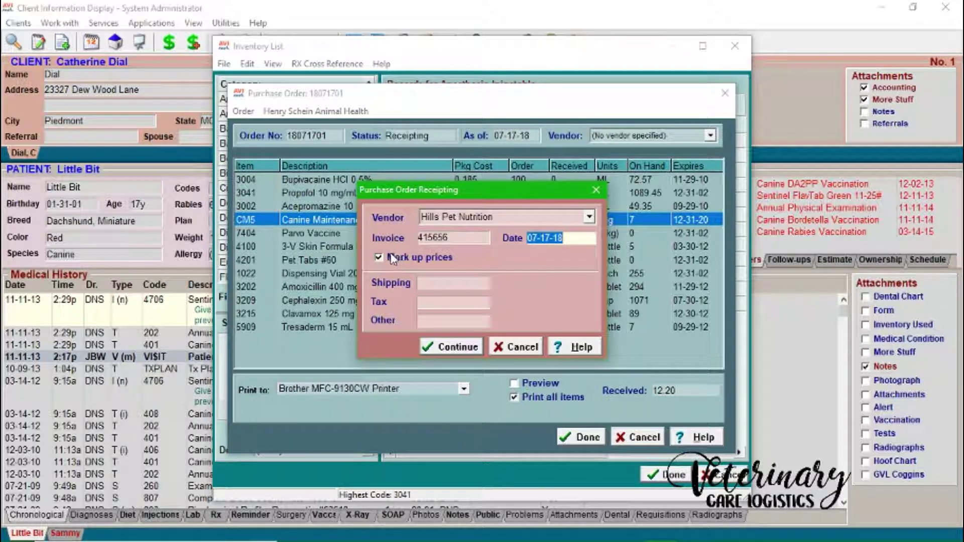
left_click(446, 282)
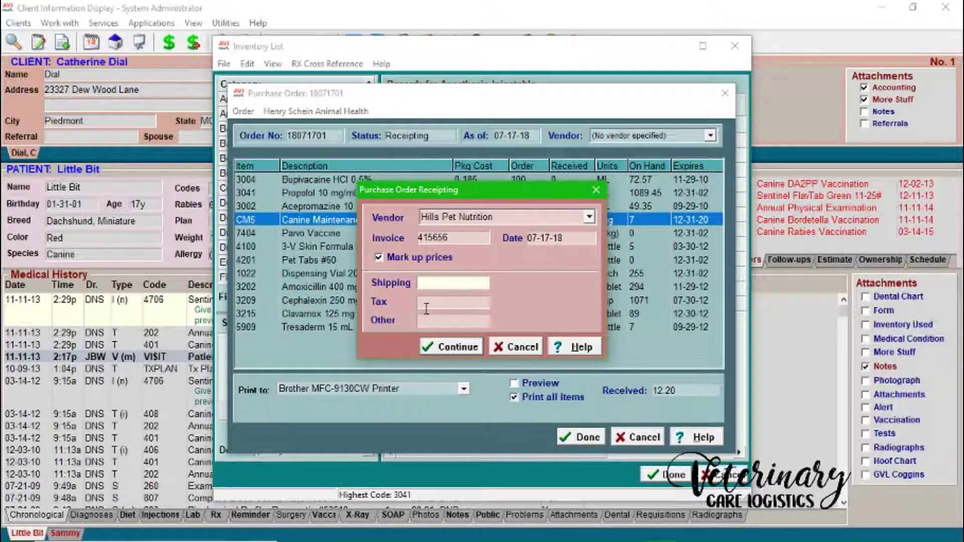
left_click(456, 350)
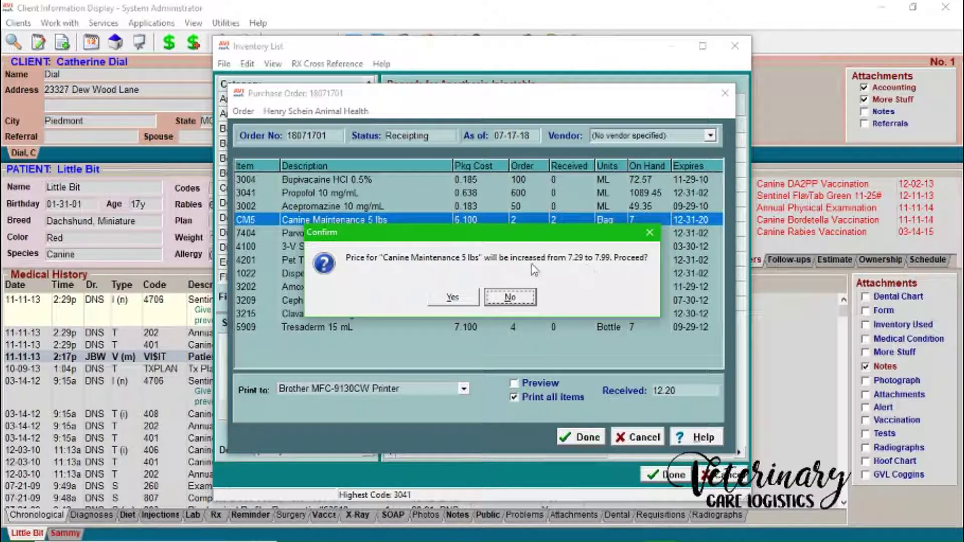
left_click(467, 300)
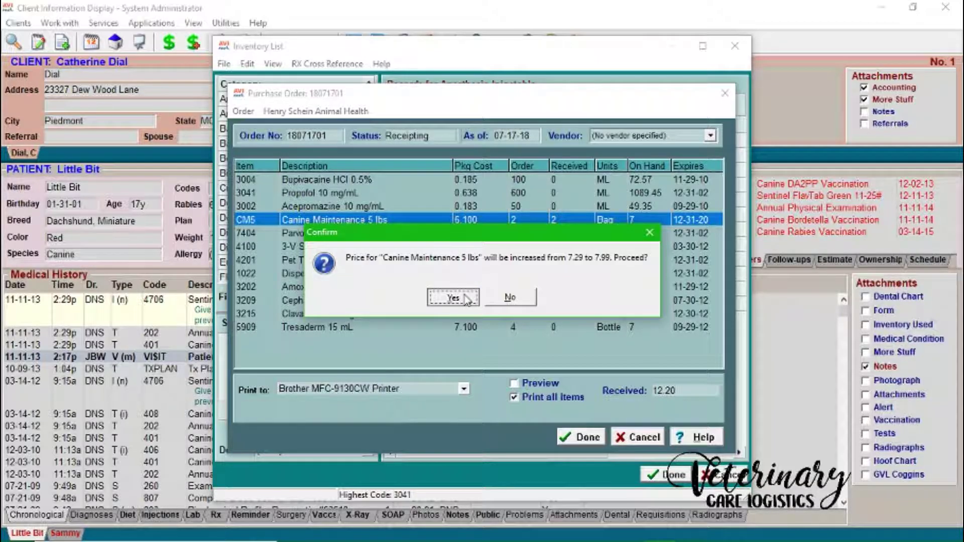
Confirm the Canine Maintenance price rise to 7.99 and open the 07-17-18 back order's Parvo Vaccine line.
left_click(467, 300)
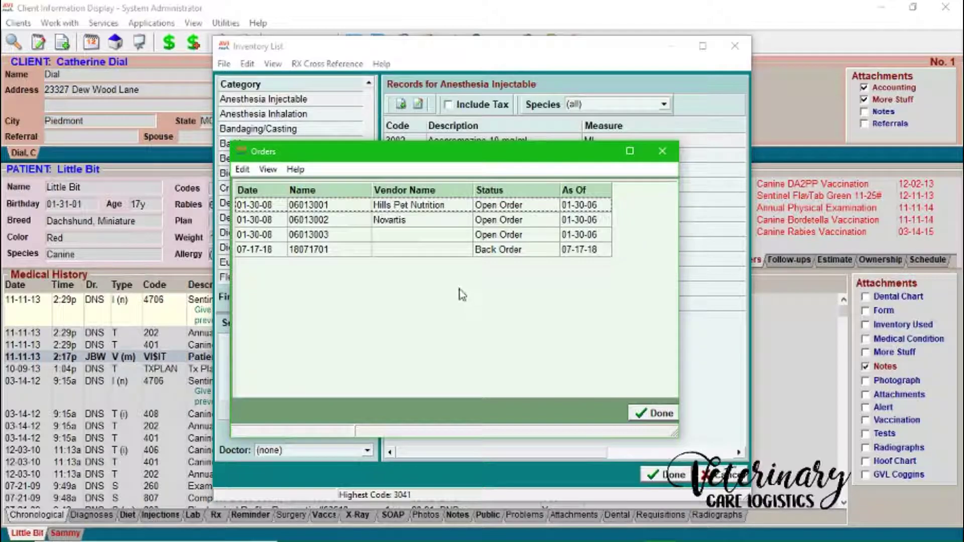
left_click(384, 252)
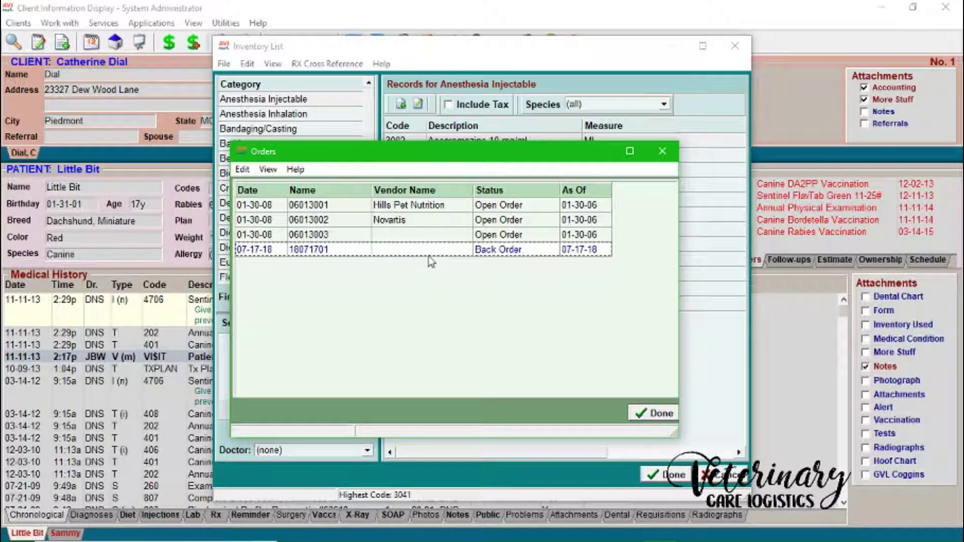
double_click(450, 251)
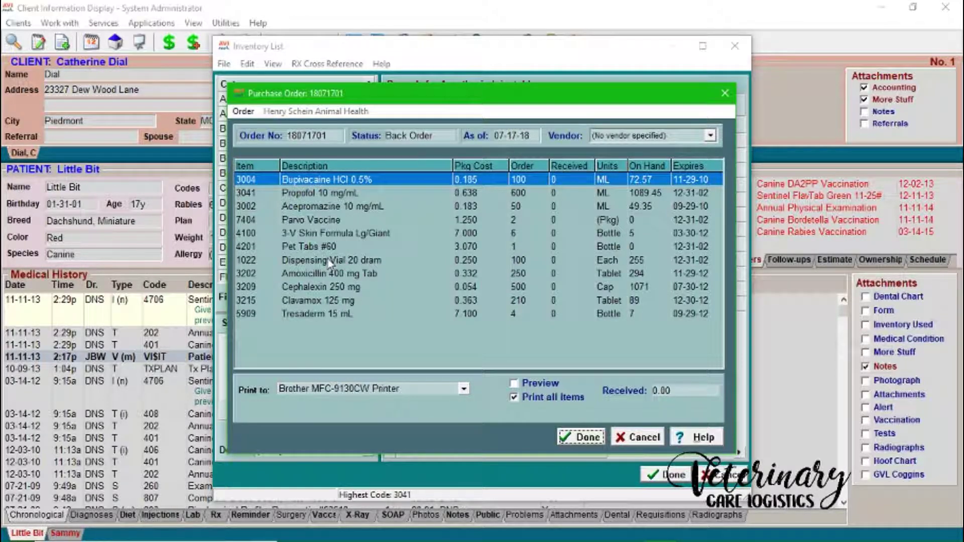
left_click(312, 220)
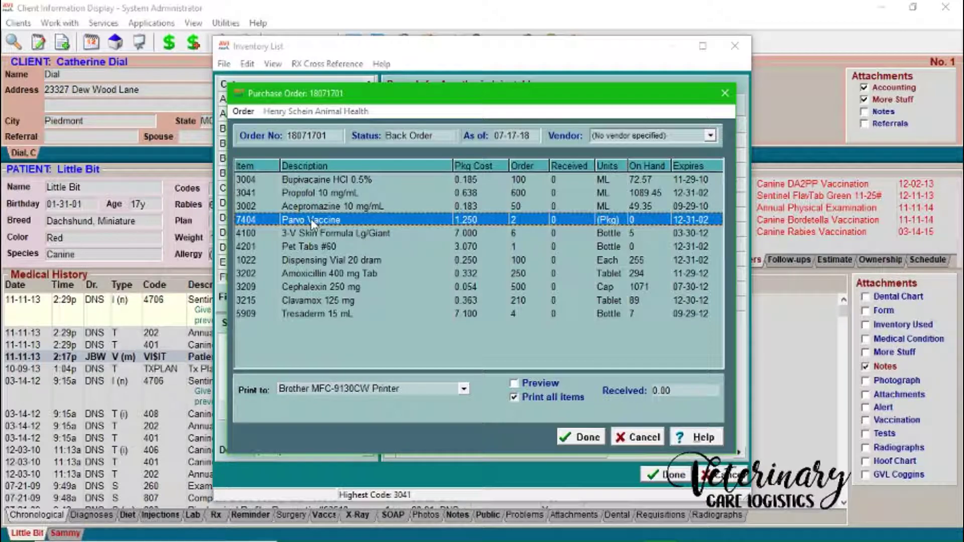
Mark 2 Parvo Vaccine packages received on the back order, leaving 3-V Skin Formula unchanged.
right_click(311, 219)
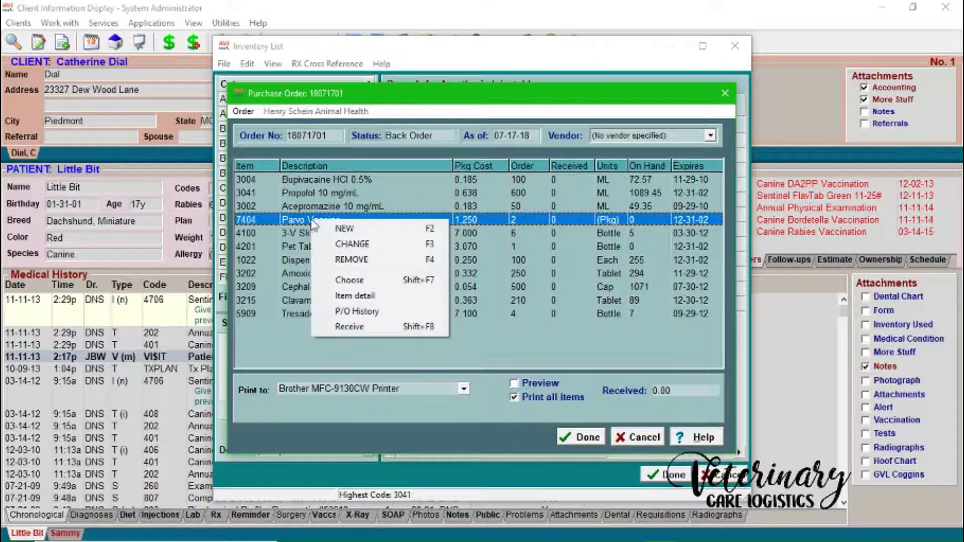
left_click(384, 335)
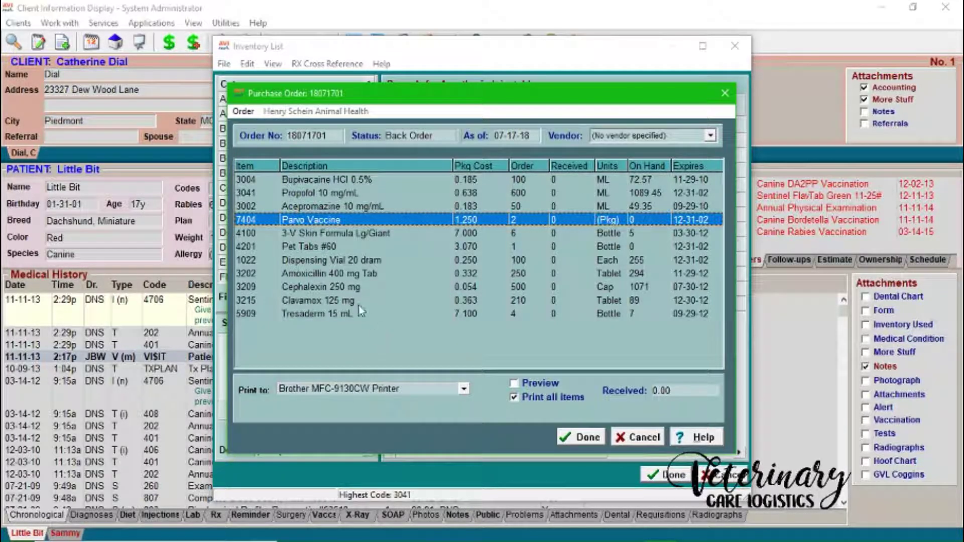
double_click(326, 218)
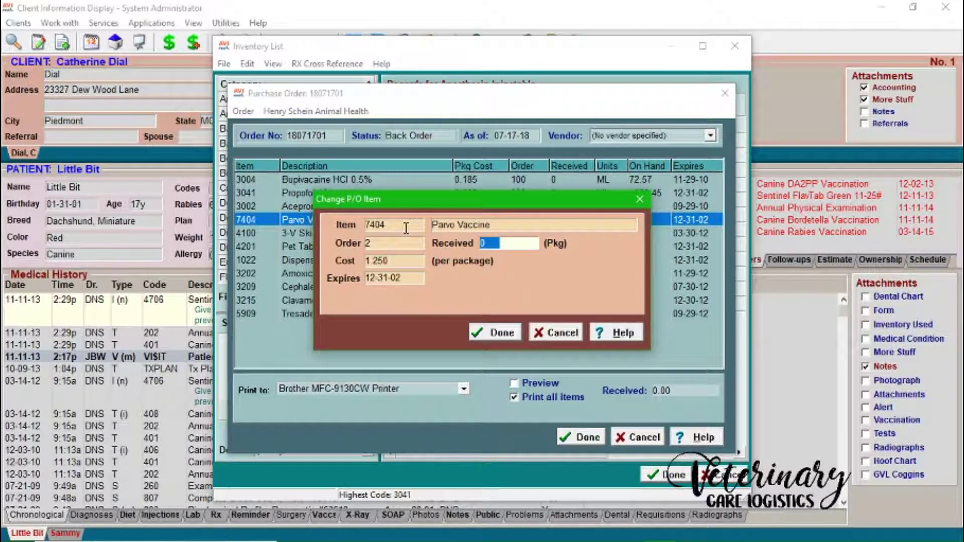
type("2")
key("Tab")
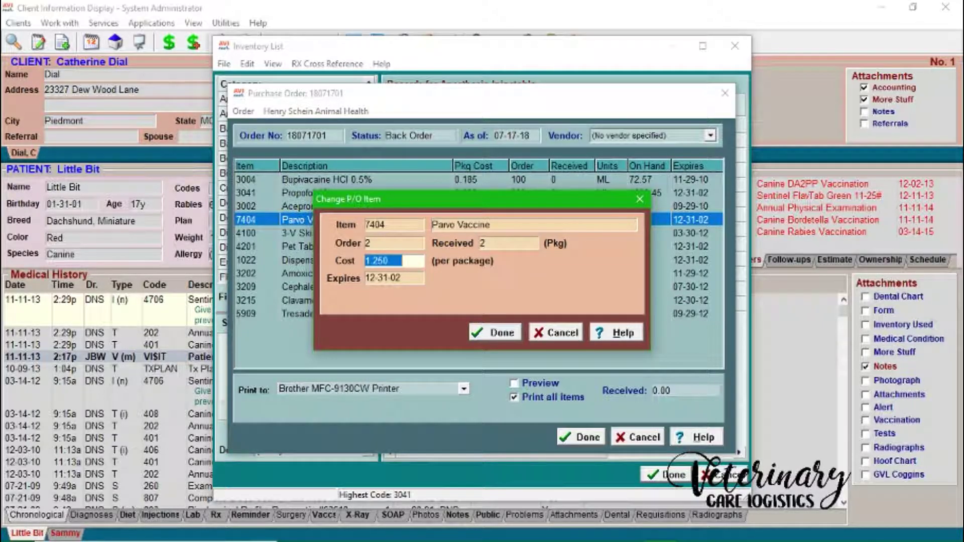
key("Return")
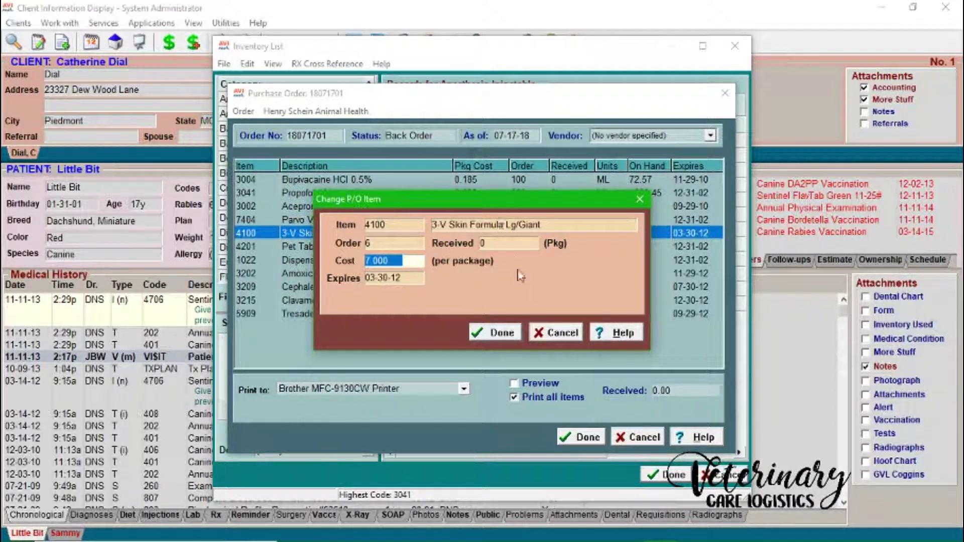
left_click(552, 333)
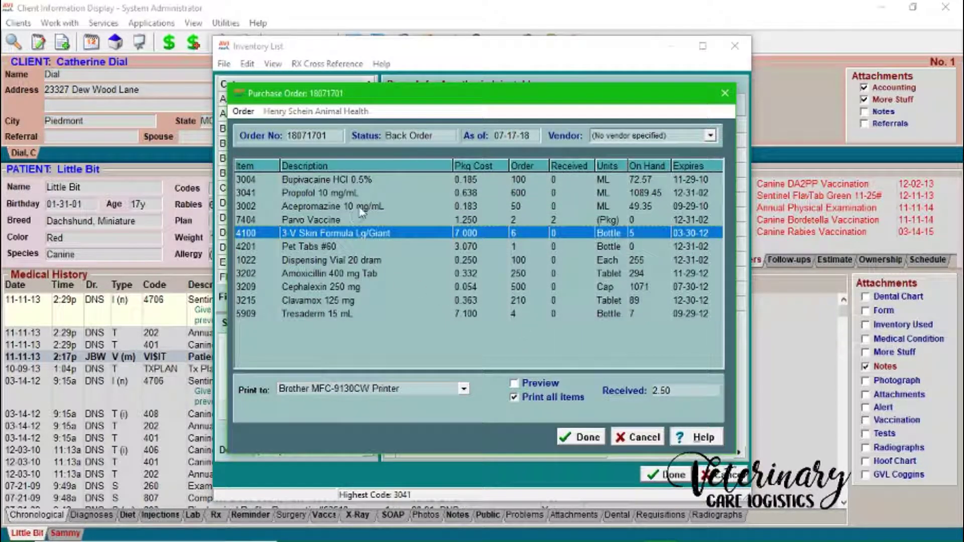
left_click(347, 221)
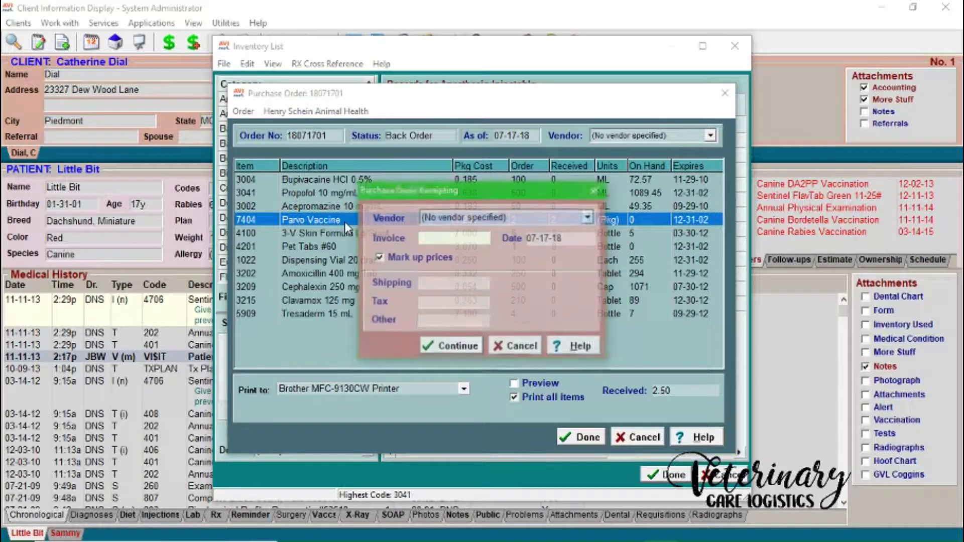
Start receiving the back order with Pfizer as the vendor.
key("Return")
left_click(478, 215)
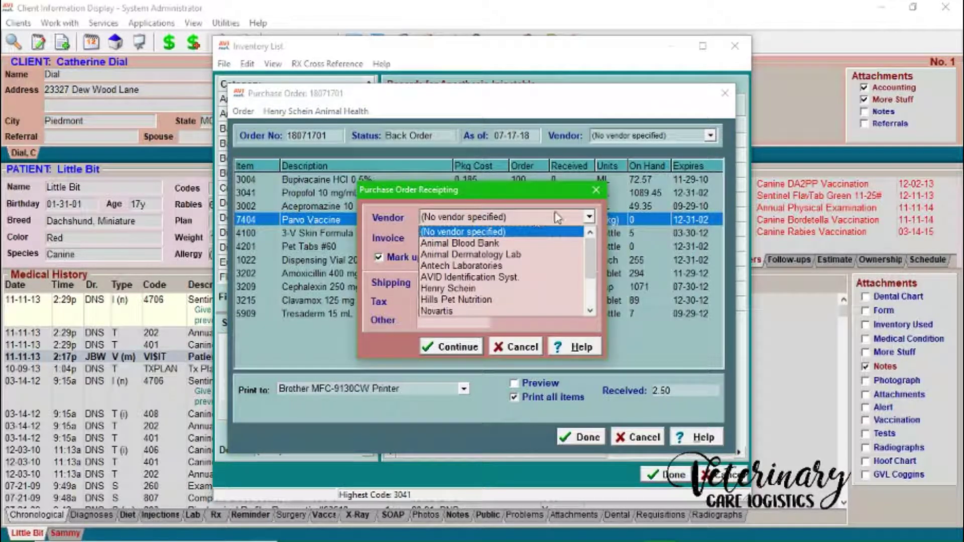
key("r")
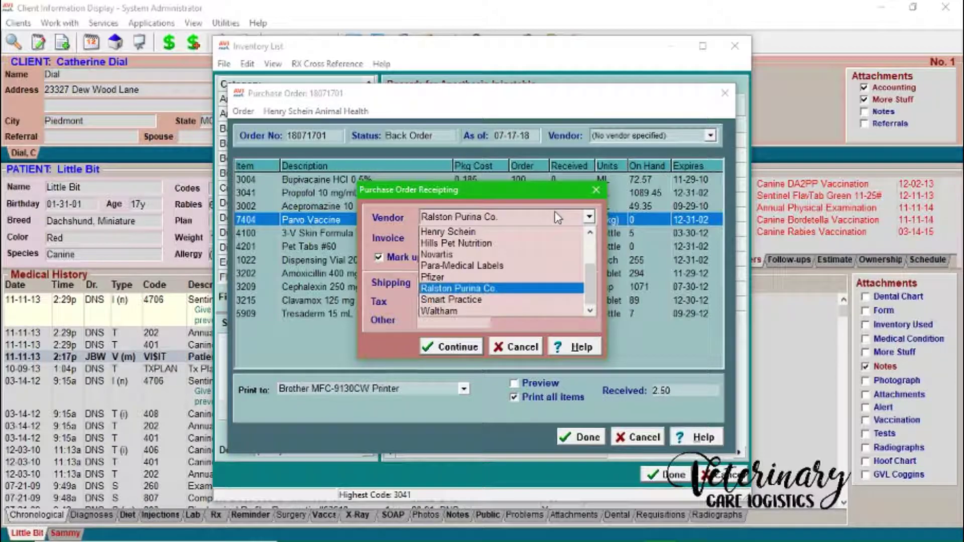
key("Up")
key("Up")
key("Up")
key("Down")
key("Down")
key("Return")
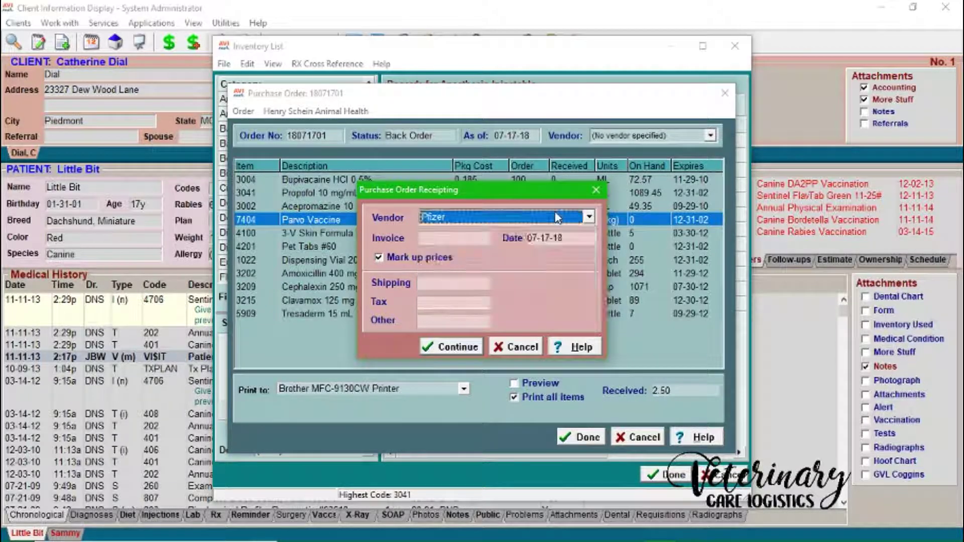
Enter the invoice number, invoice date 06-20-18 and 900.00 shipping, then continue.
left_click(437, 239)
type("45645646")
key("Tab")
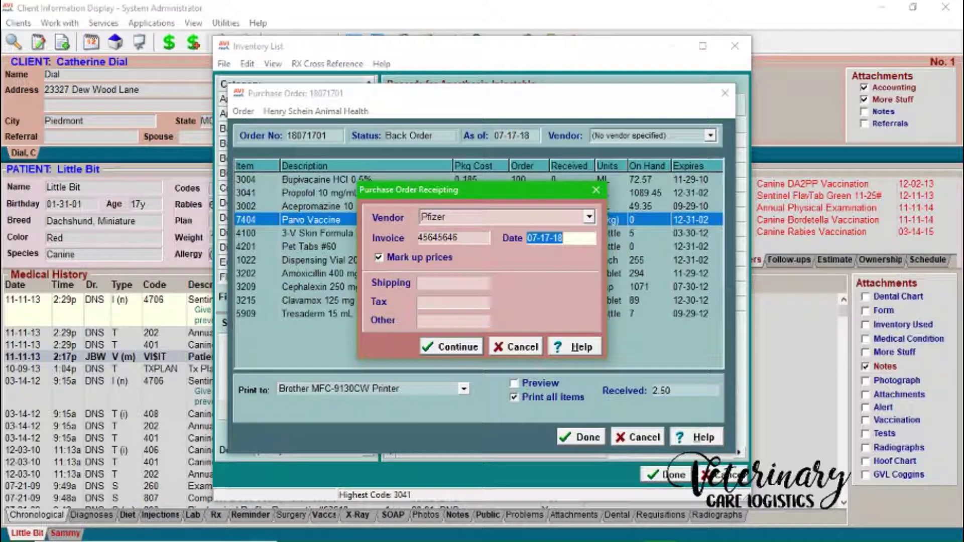
type("06-20-18")
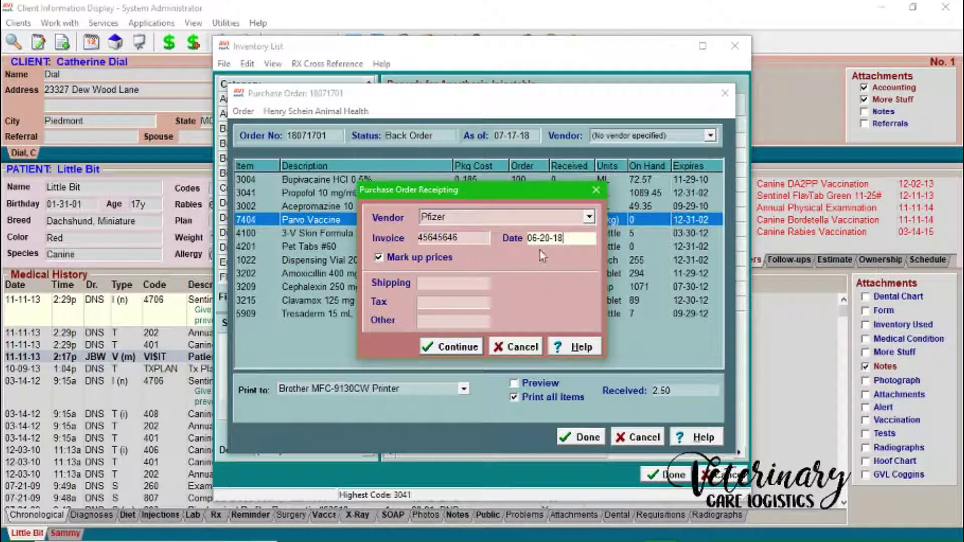
left_click(443, 283)
type("9")
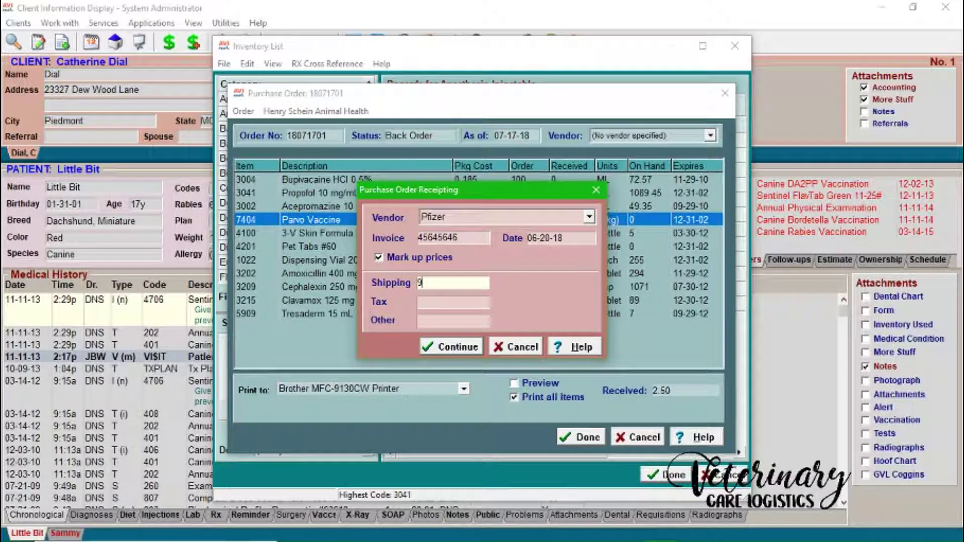
type("00.00")
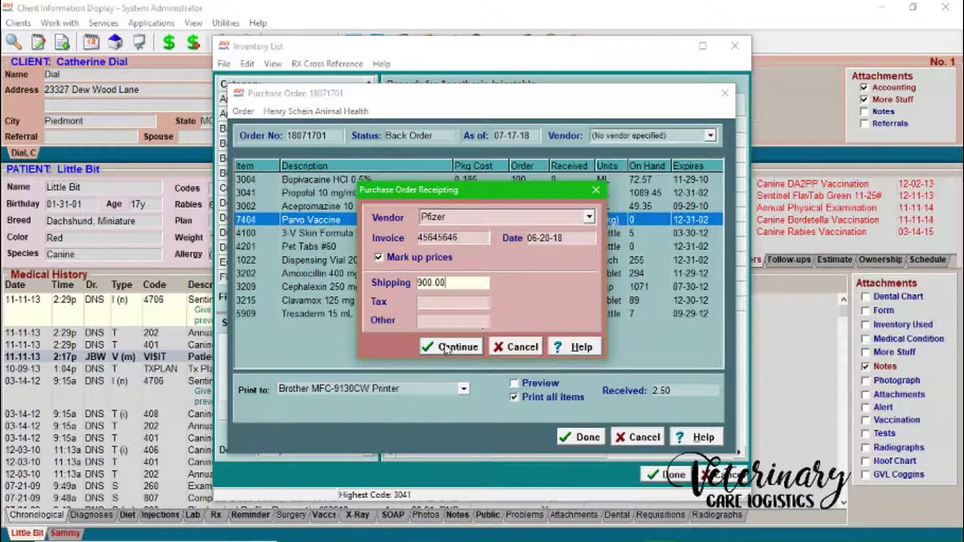
left_click(457, 351)
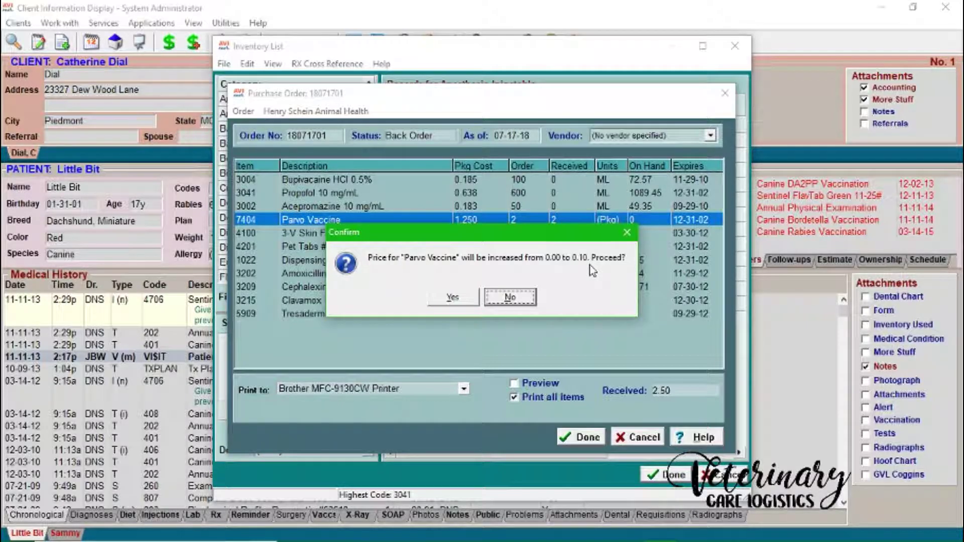
Accept the Parvo Vaccine price increase and open the 07-17-18 back order.
left_click(452, 298)
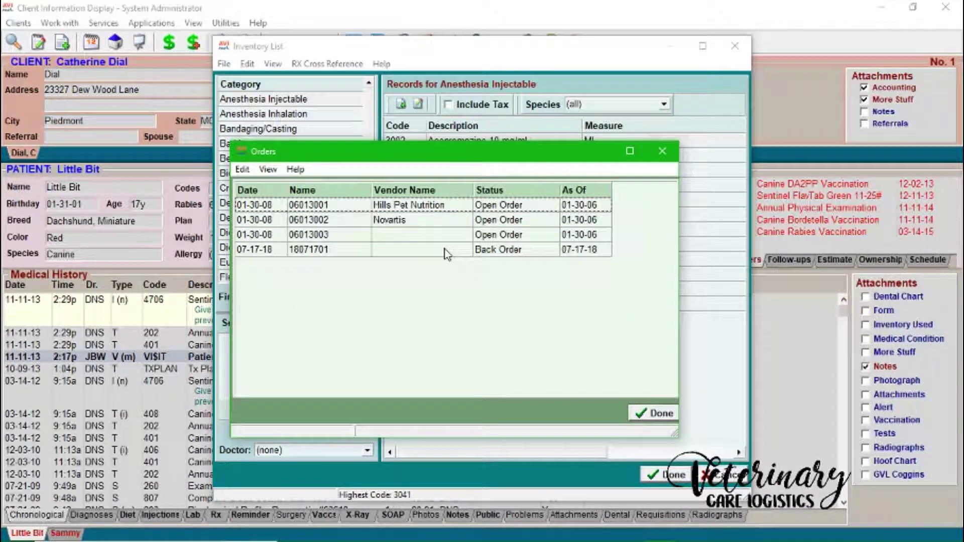
left_click(446, 251)
double_click(446, 253)
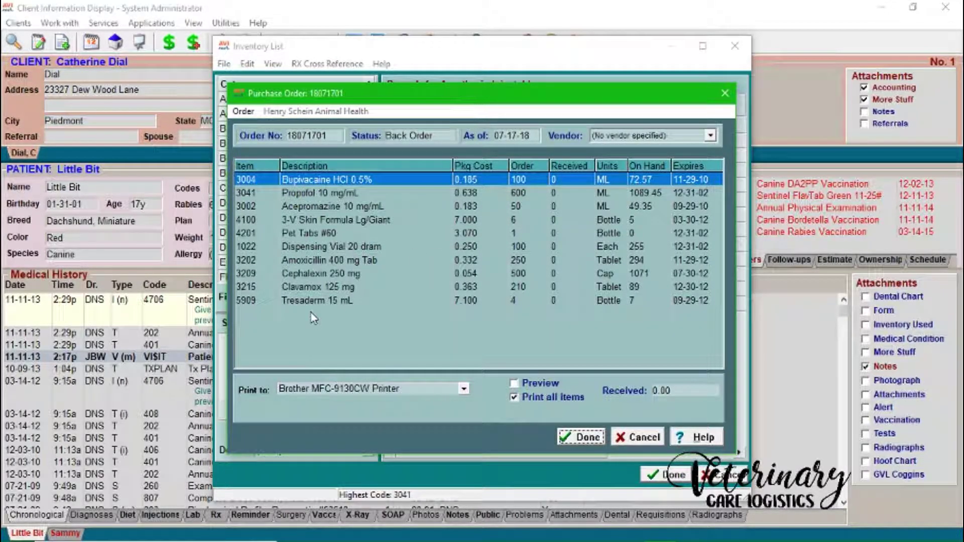
Try entering 100 received on the Bupivacaine HCl 0.5% line, then close it unchanged.
double_click(348, 179)
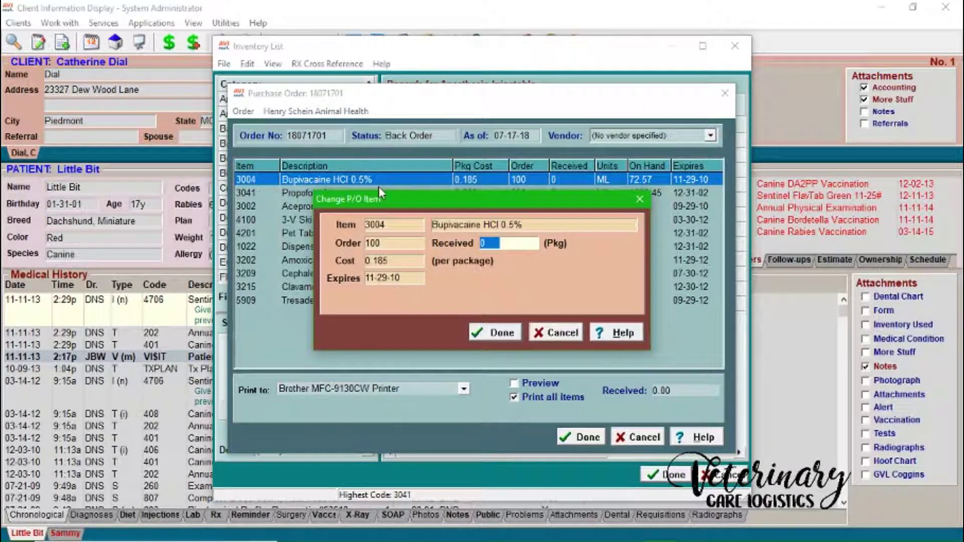
type("100")
key("Tab")
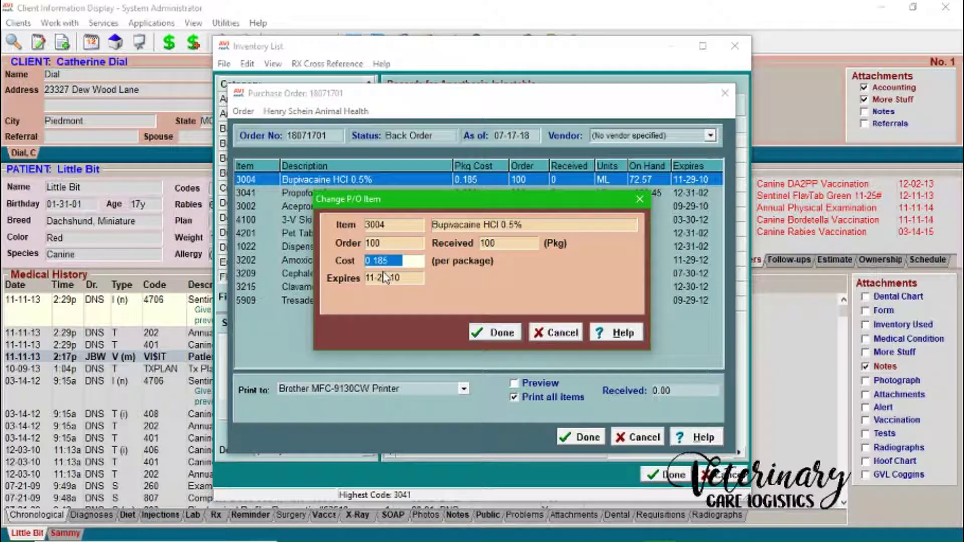
left_click(403, 260)
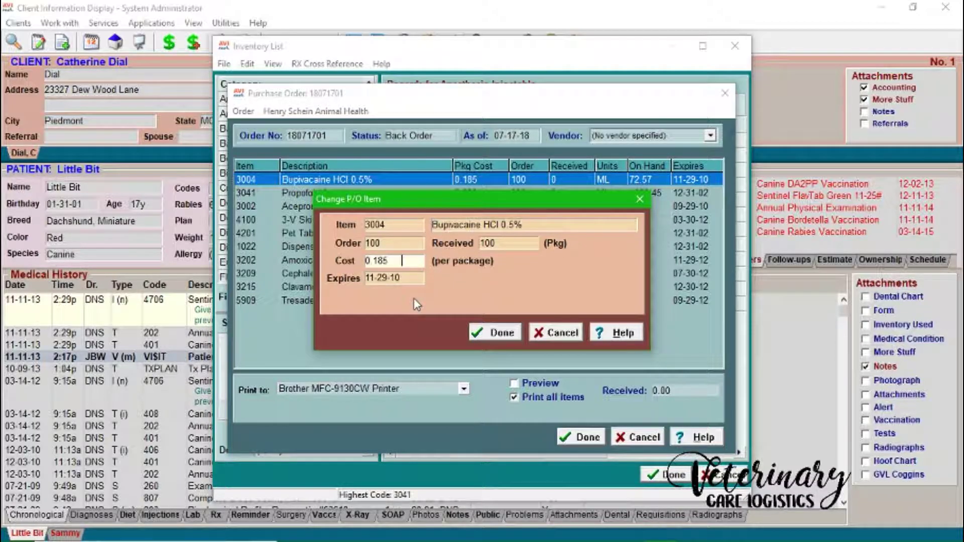
left_click(388, 243)
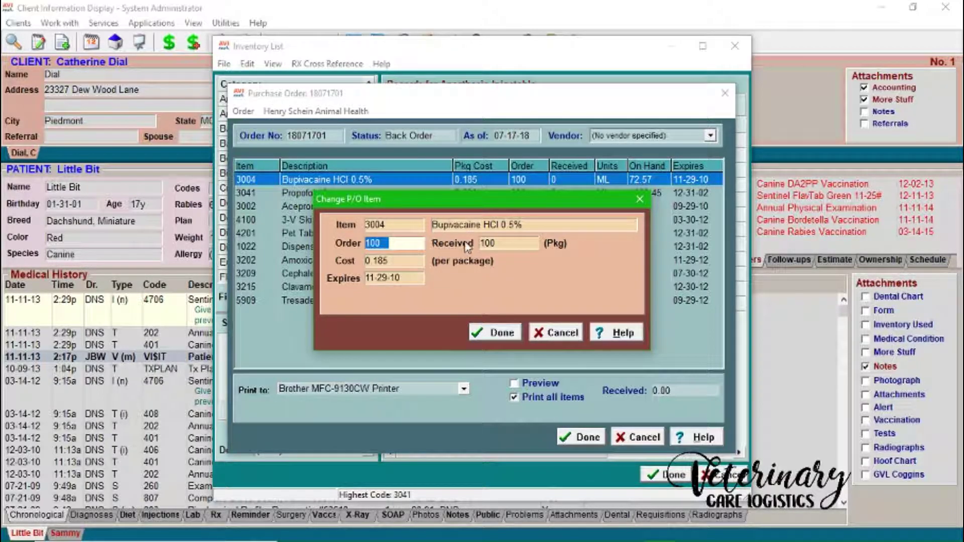
left_click(407, 261)
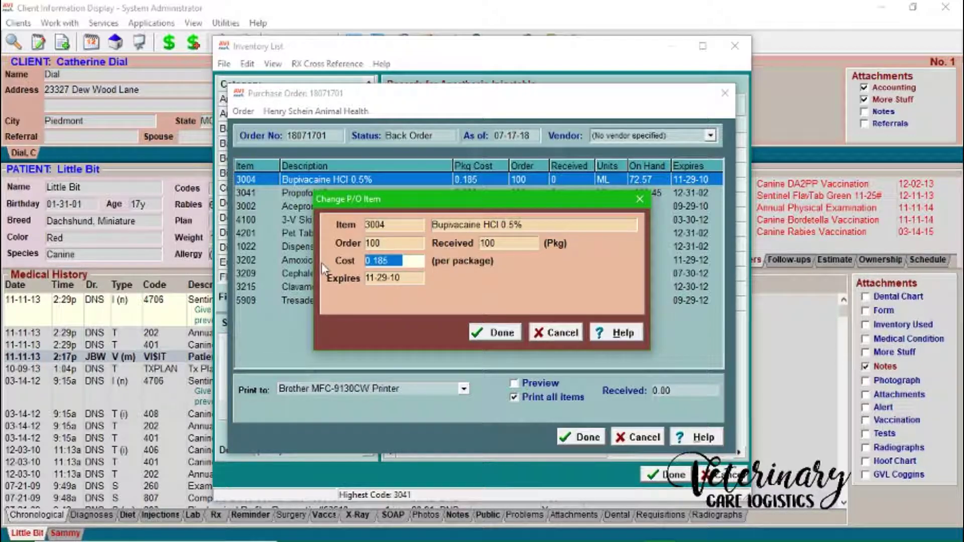
left_click(551, 334)
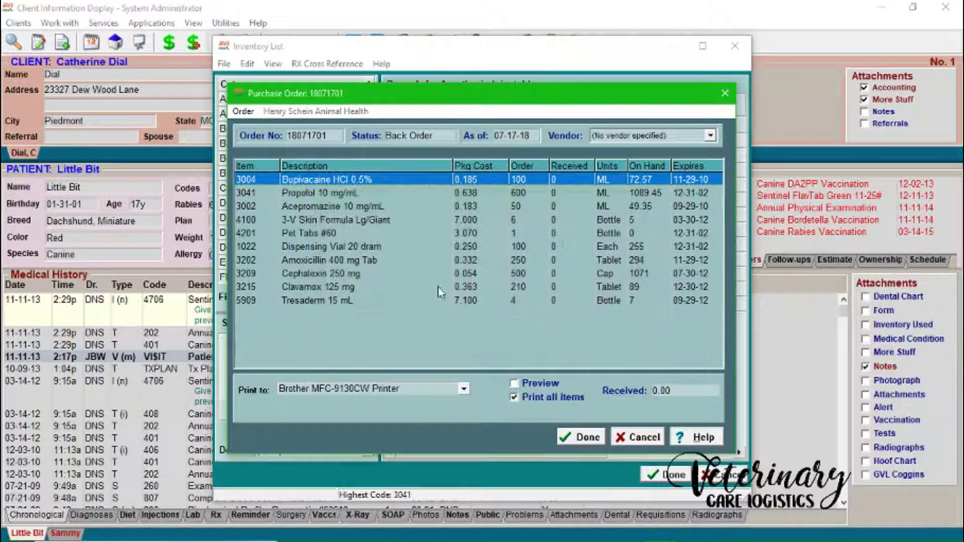
In Bupivacaine HCl 0.5% item details, set Order Pack 100 and Average Pkg Cost 18.50.
right_click(368, 183)
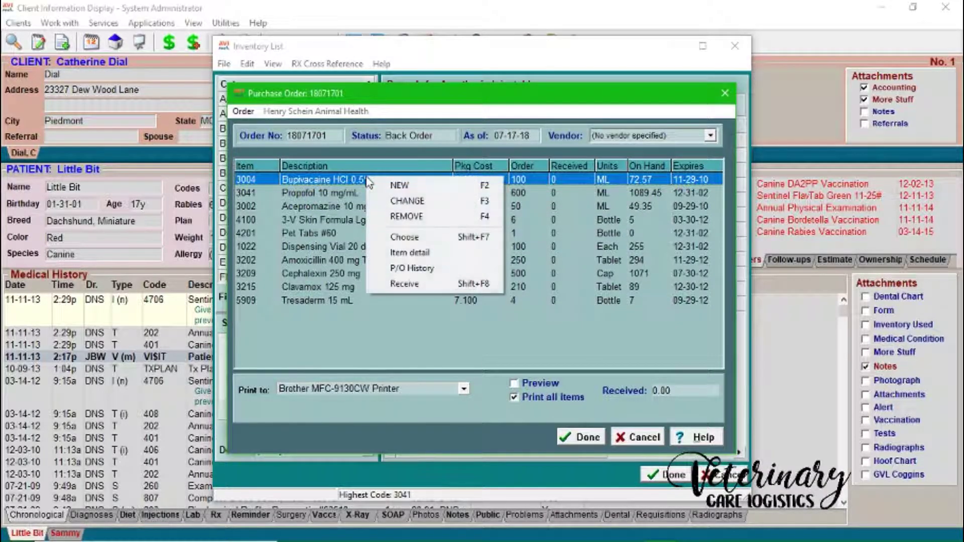
left_click(445, 251)
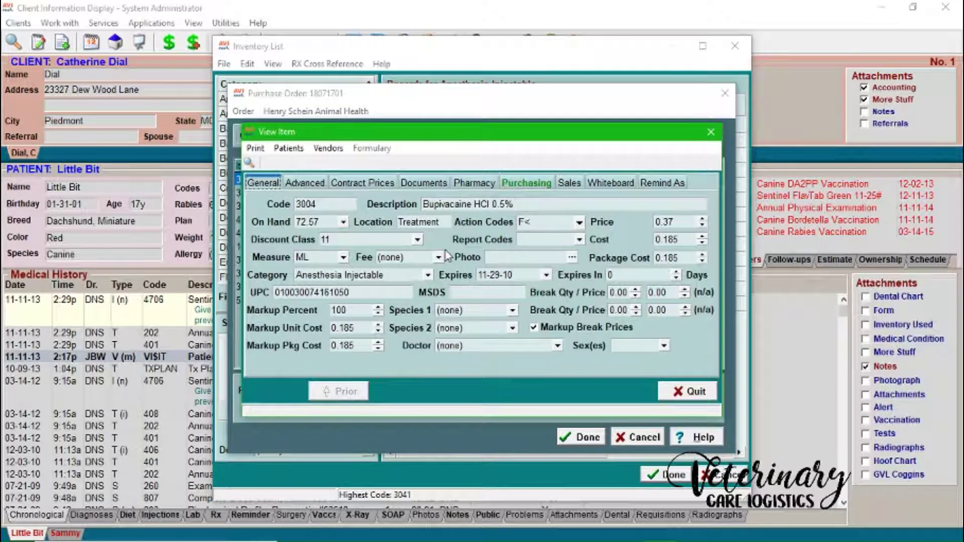
left_click(527, 184)
left_click(338, 222)
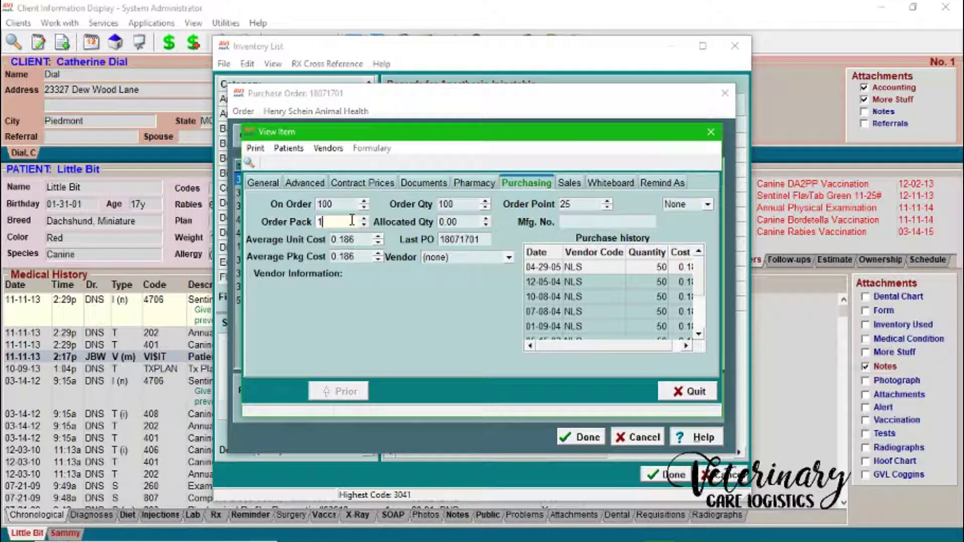
type("00")
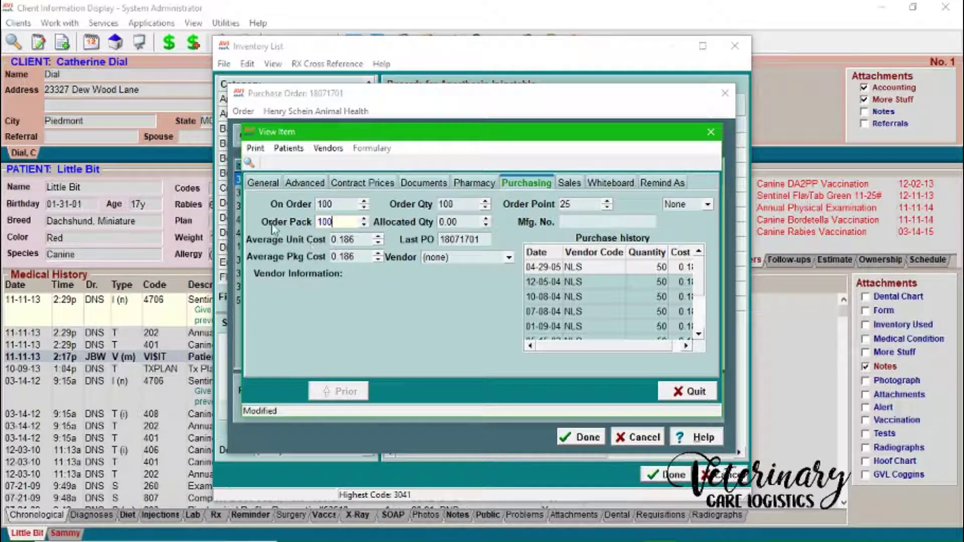
left_click(362, 256)
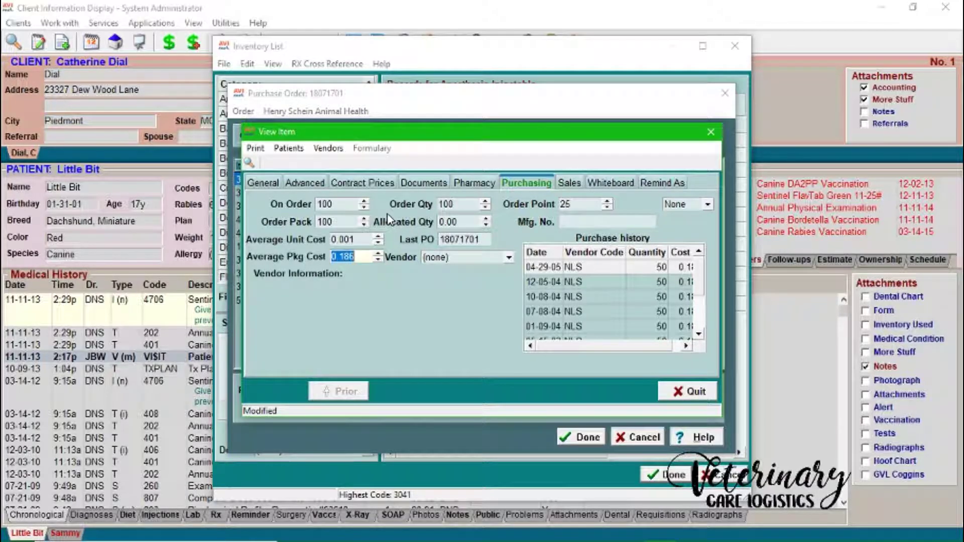
type("18.50")
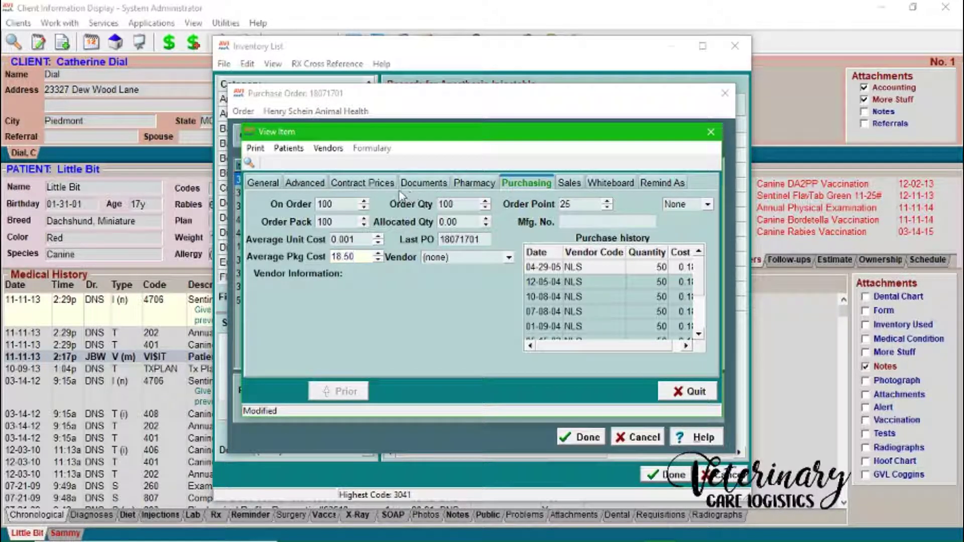
key("shift+Tab")
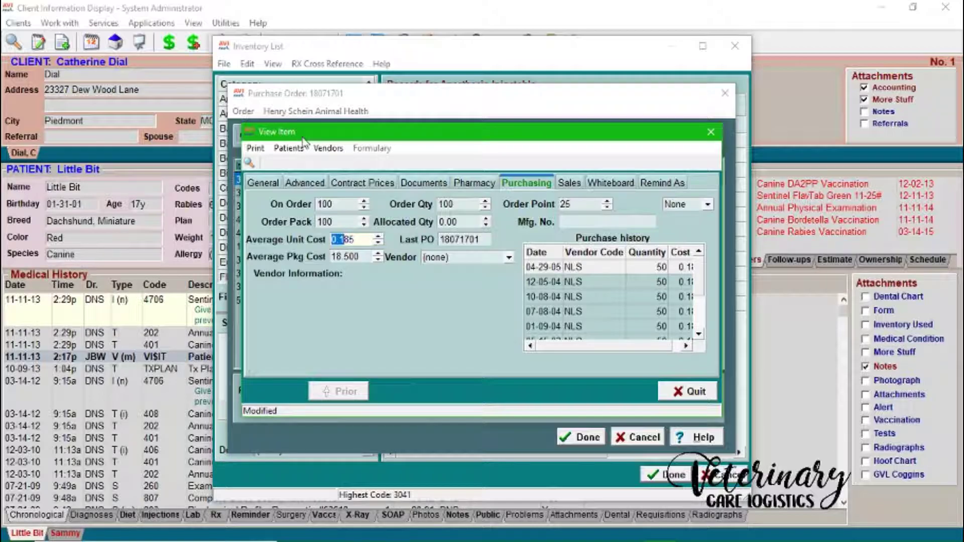
left_click_drag(303, 138, 416, 168)
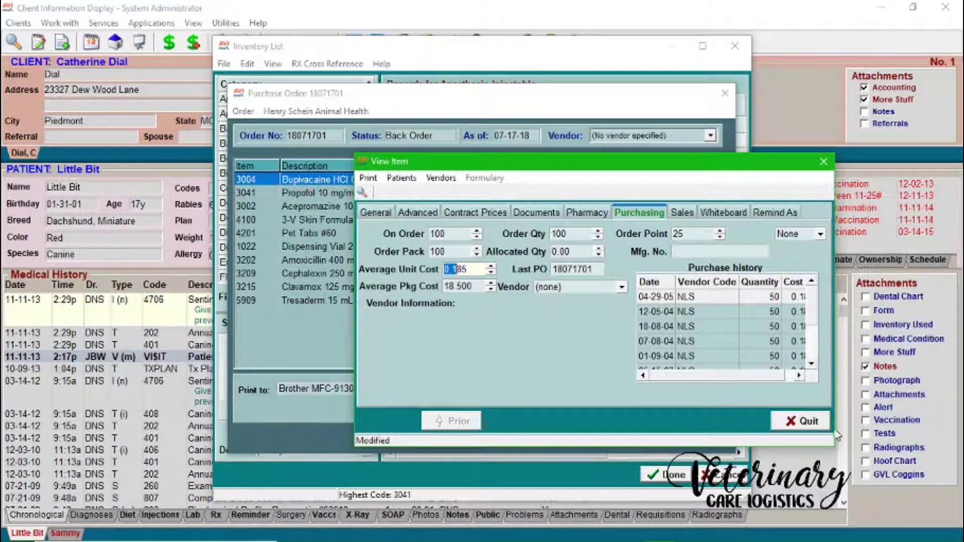
left_click(803, 422)
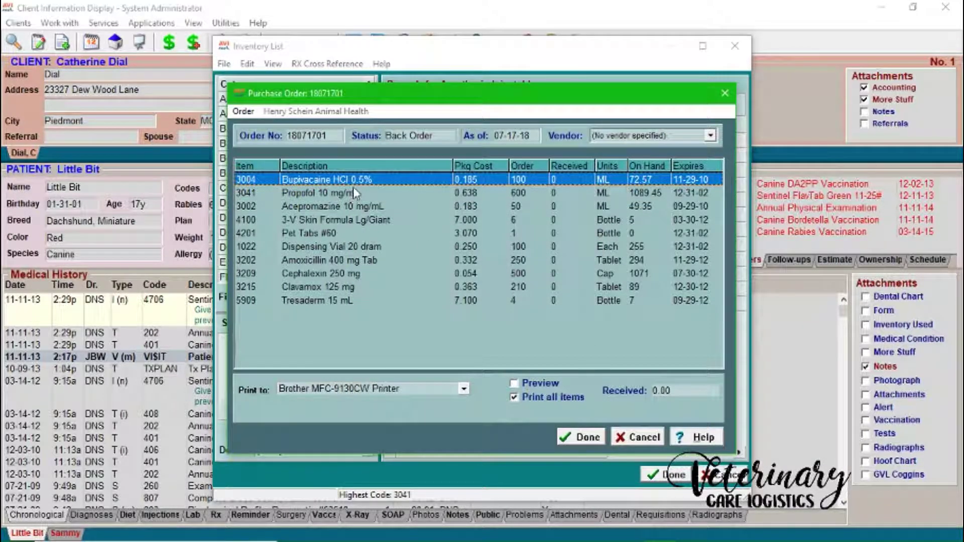
Receive 100 Bupivacaine HCl 0.5% with a package cost of 98.
double_click(372, 185)
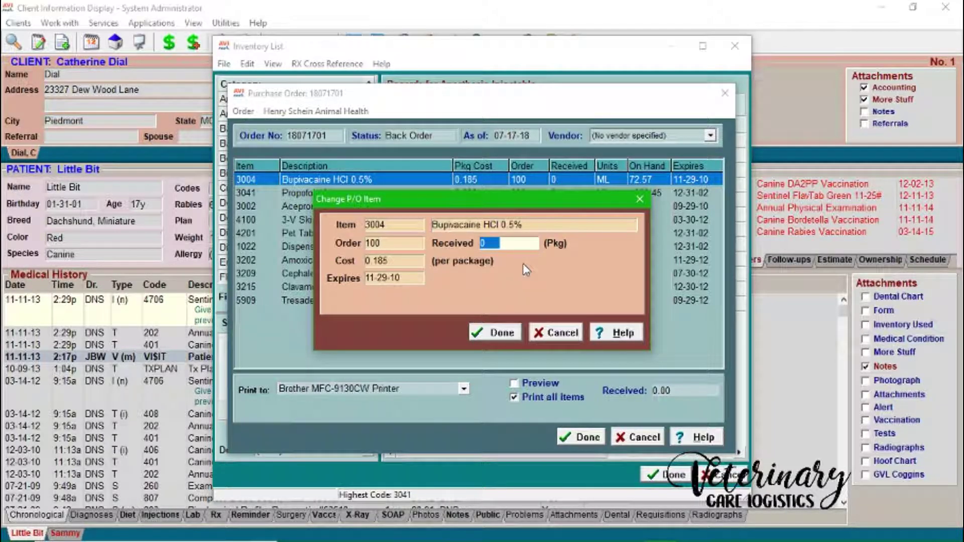
type("100")
key("Tab")
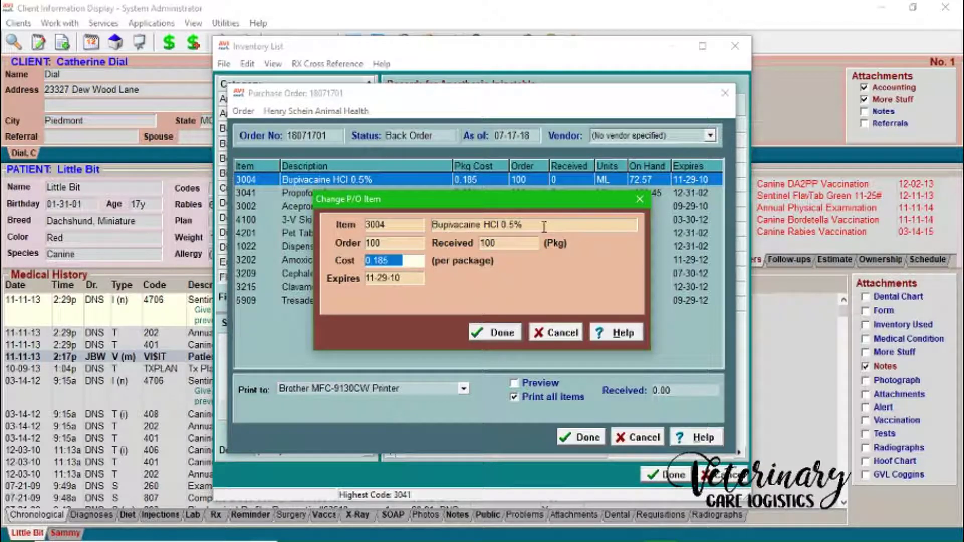
type("98")
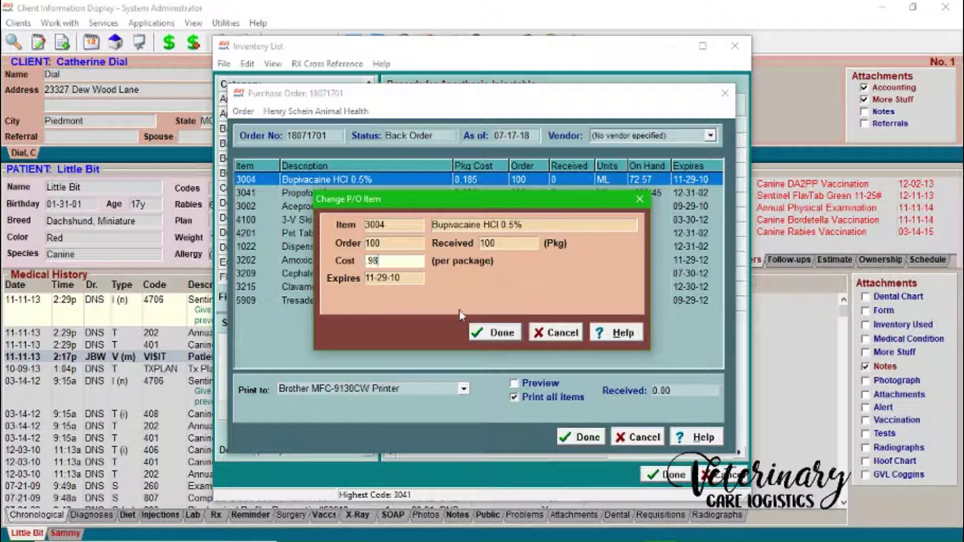
left_click(499, 332)
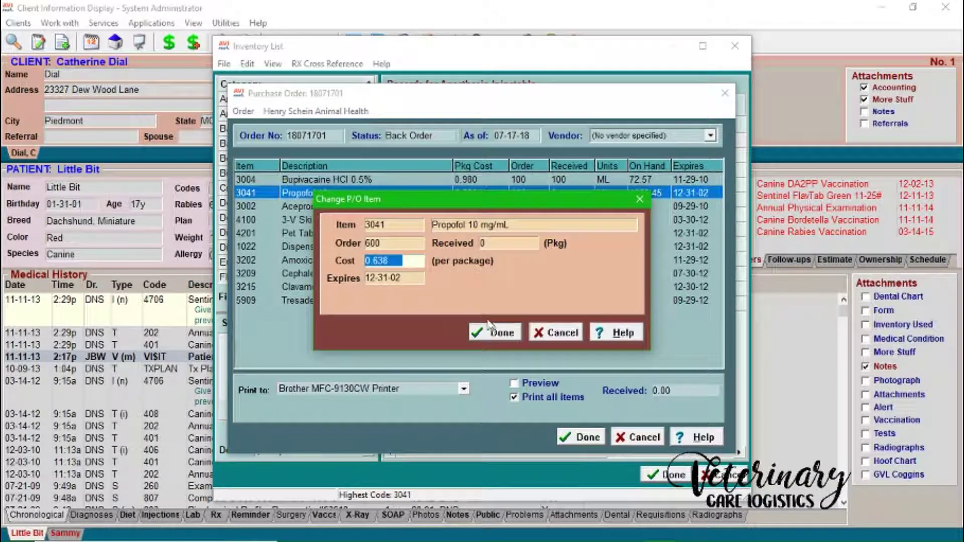
Record 5 Propofol as received.
key("Tab")
key("Tab")
key("Tab")
key("Tab")
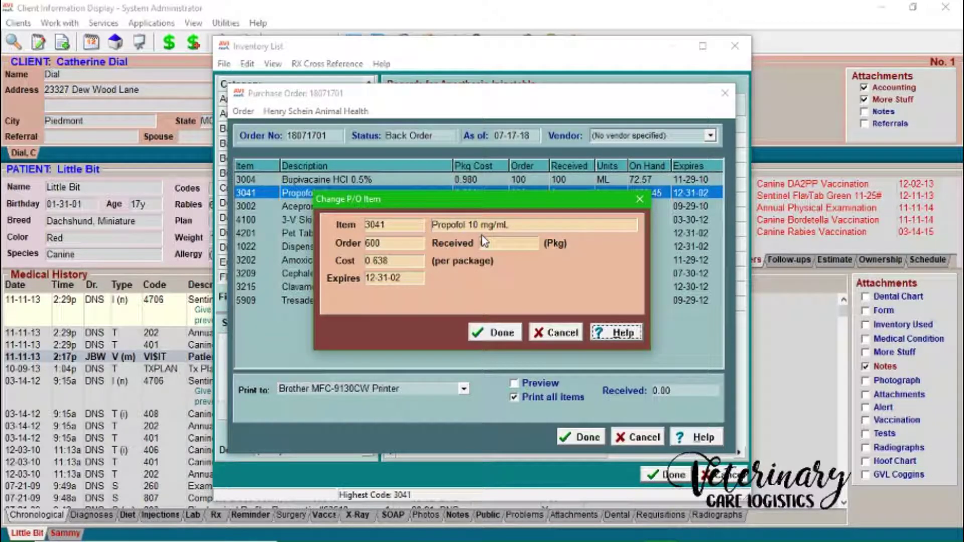
left_click(388, 243)
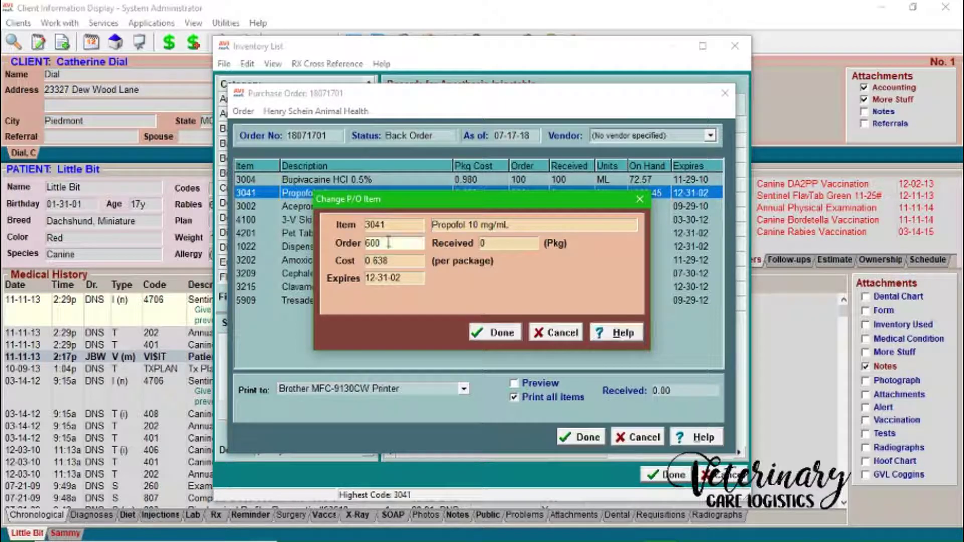
left_click(510, 243)
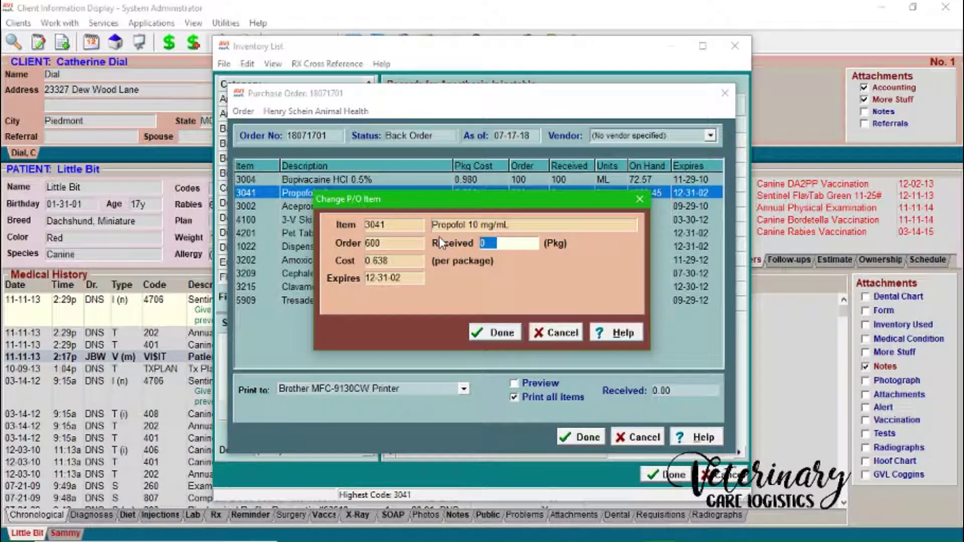
type("5")
key("Tab")
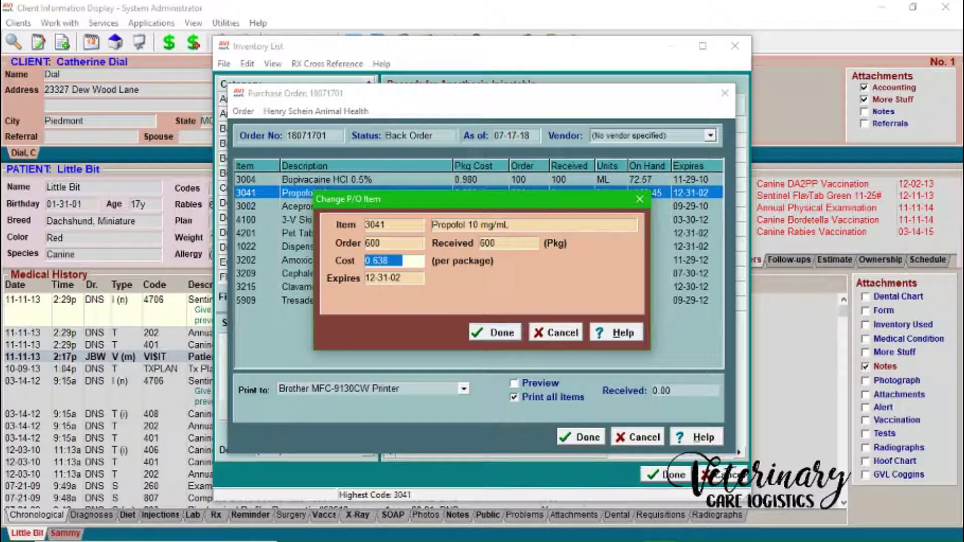
key("Return")
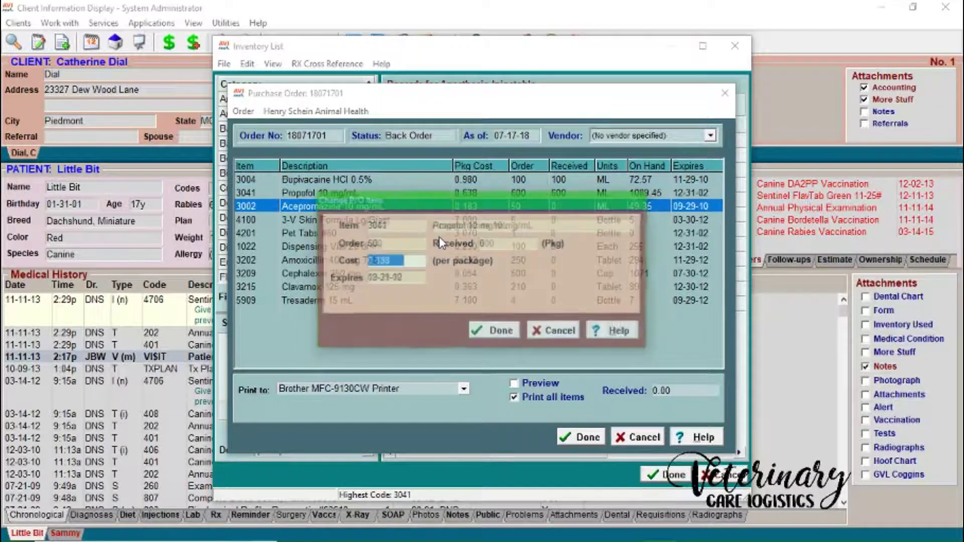
Receive Acepromazine 50, 3-V Skin Formula 6, Pet Tabs #60 1, and Dispensing Vial 100.
key("Tab")
key("Tab")
key("Tab")
key("Tab")
key("Tab")
key("Tab")
key("Tab")
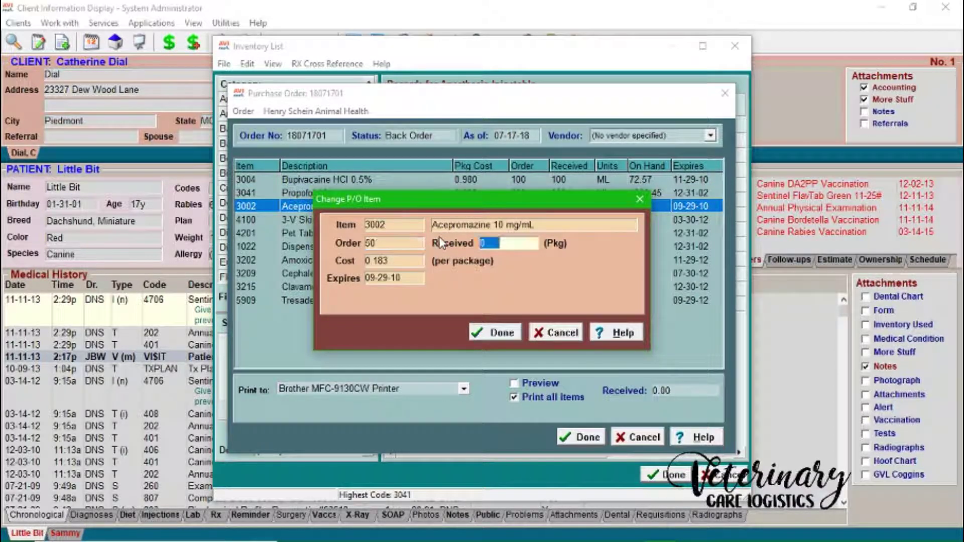
type("50")
key("Return")
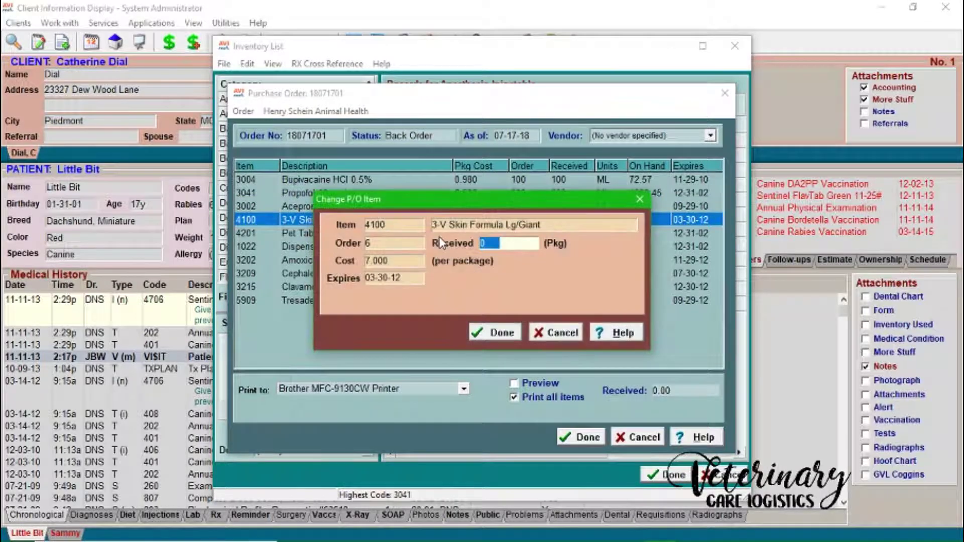
type("6")
key("Return")
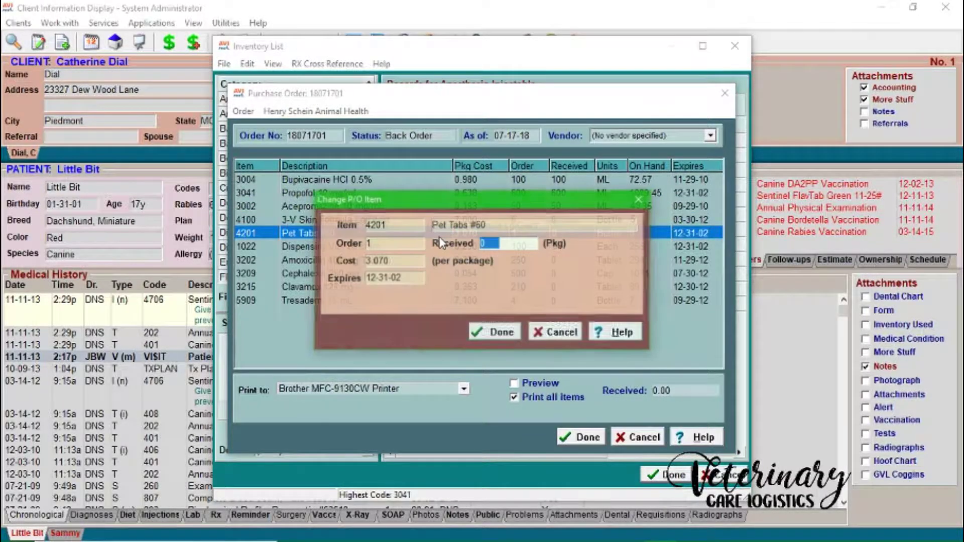
type("1")
key("Return")
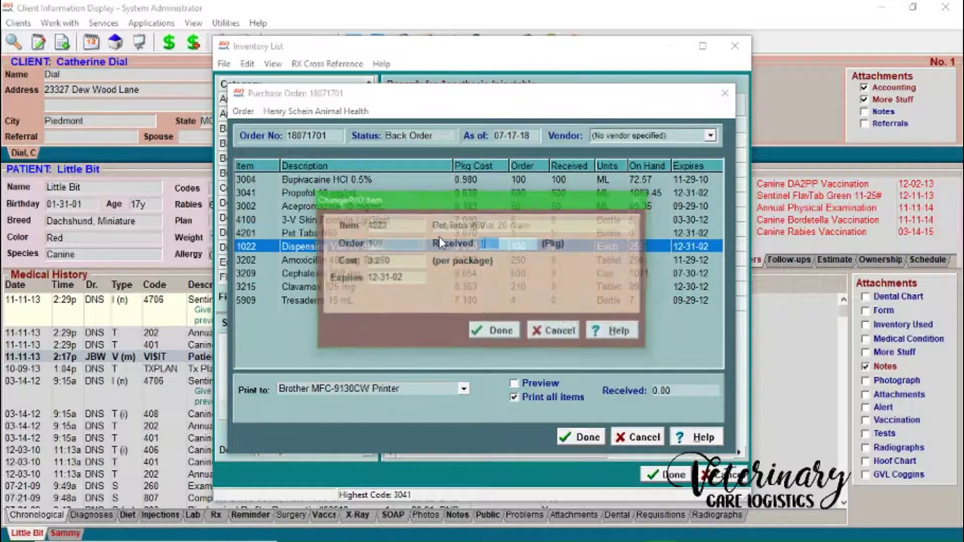
type("100")
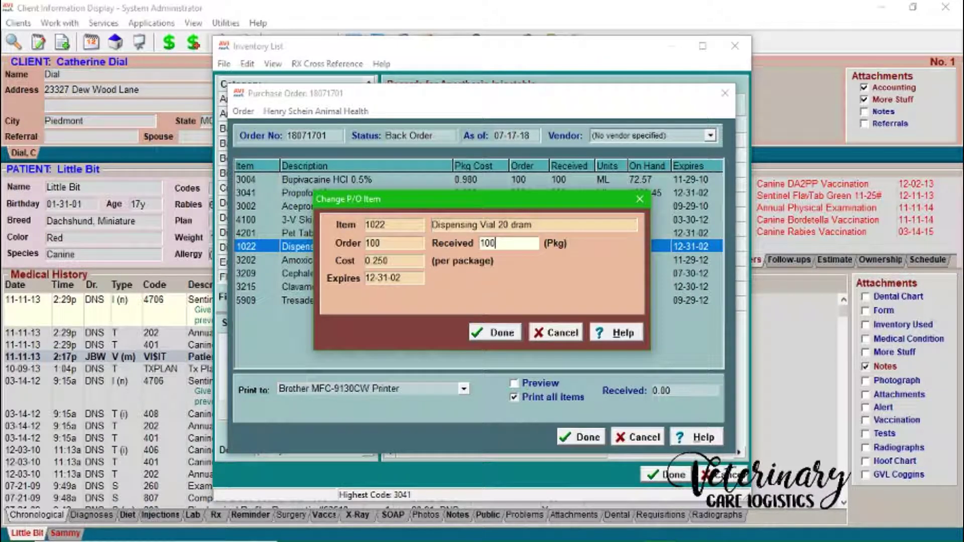
key("Return")
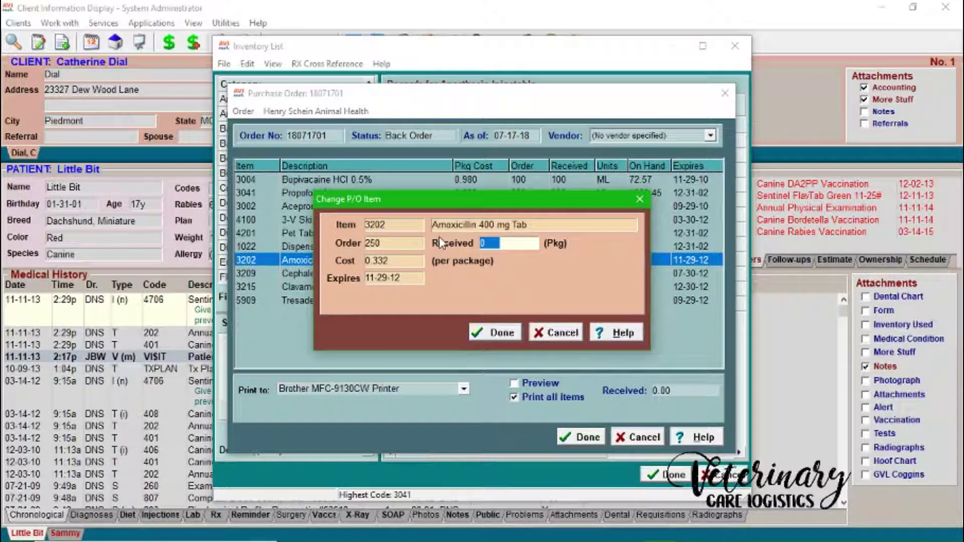
Receive Amoxicillin 250, Cephalexin 500, Clavamox 21, and Tresaderm 4.
type("250")
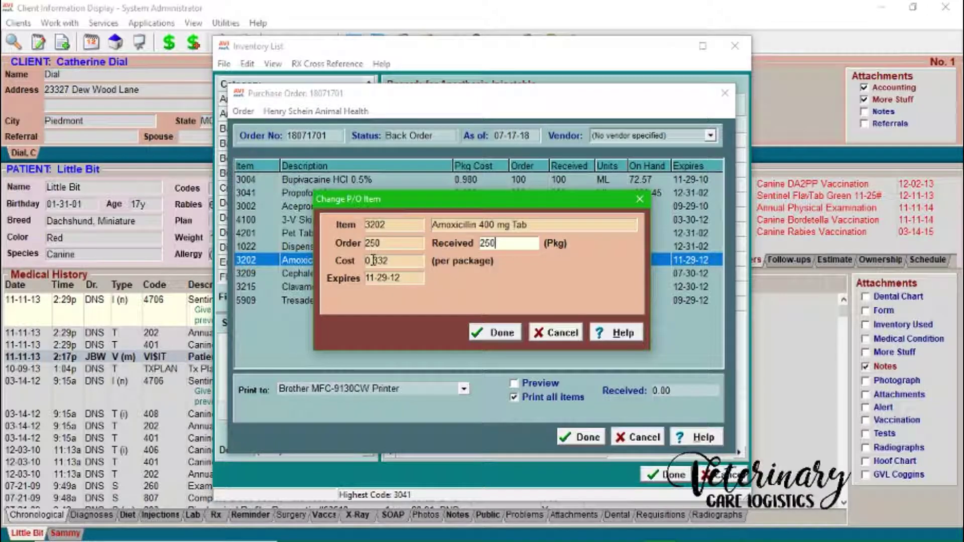
key("Return")
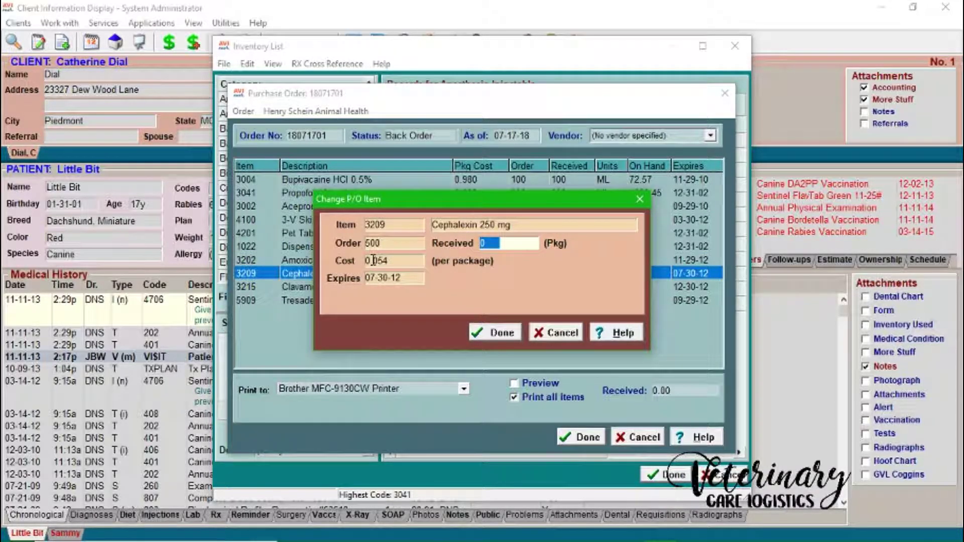
type("500")
key("Return")
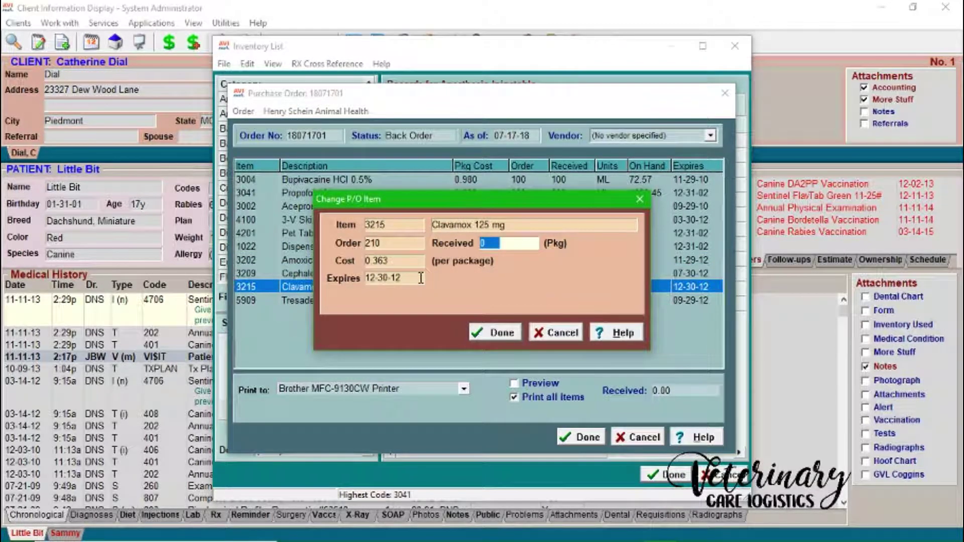
type("21")
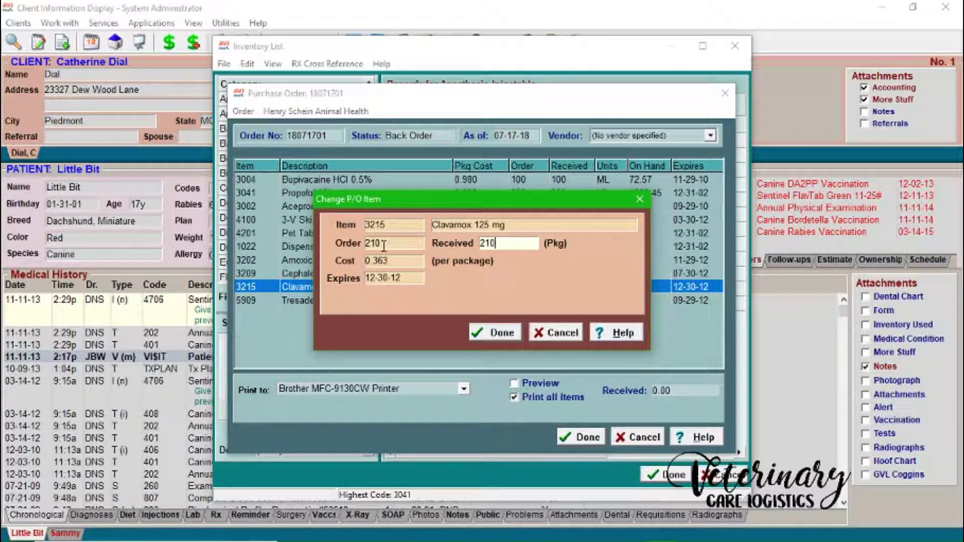
key("Return")
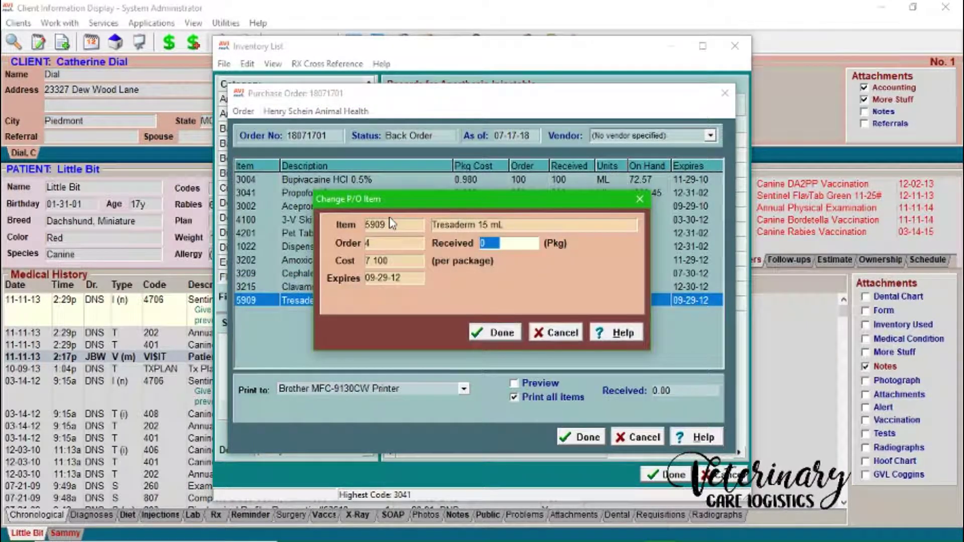
type("4")
key("Return")
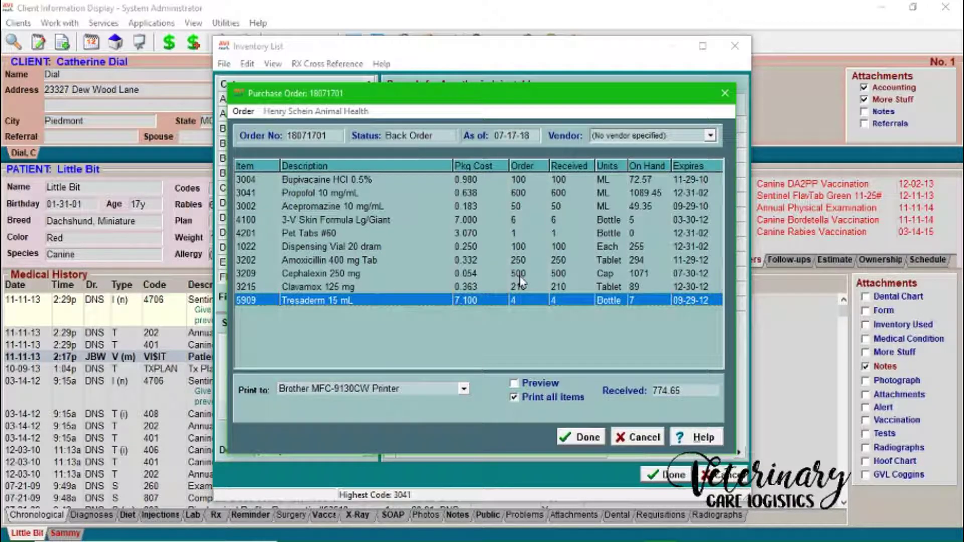
Start receipting with vendor Henry Schein, then back out to the Orders list.
key("Return")
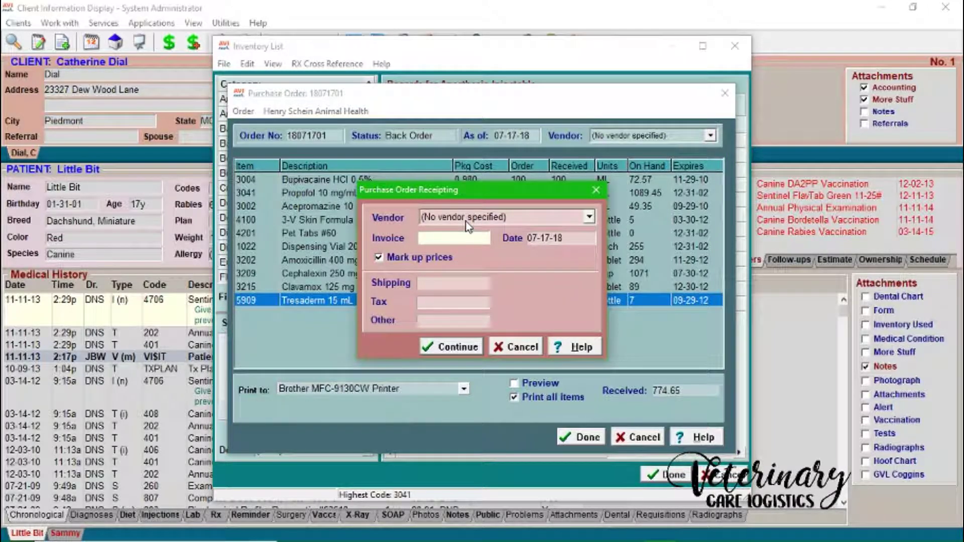
left_click(467, 221)
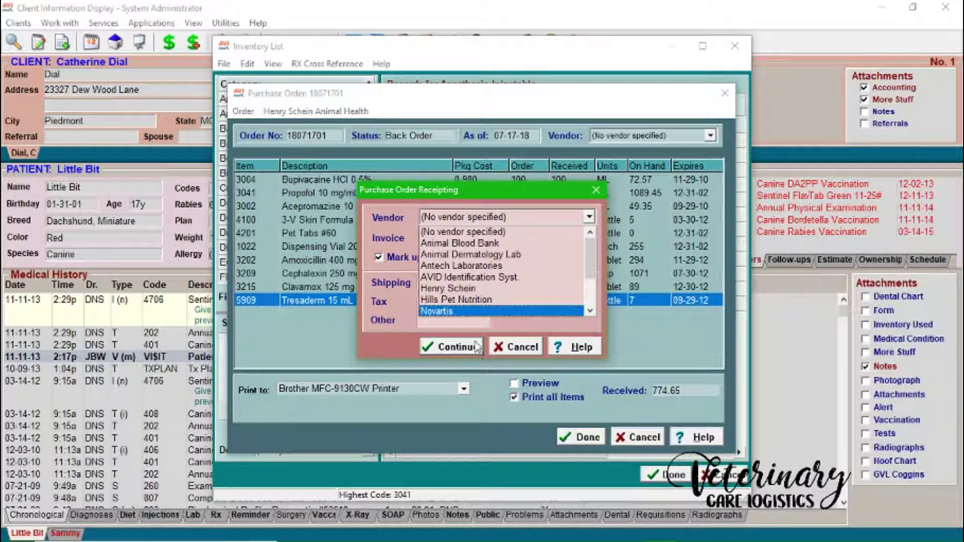
scroll(477, 301, "down", 1)
scroll(477, 301, "down", 1)
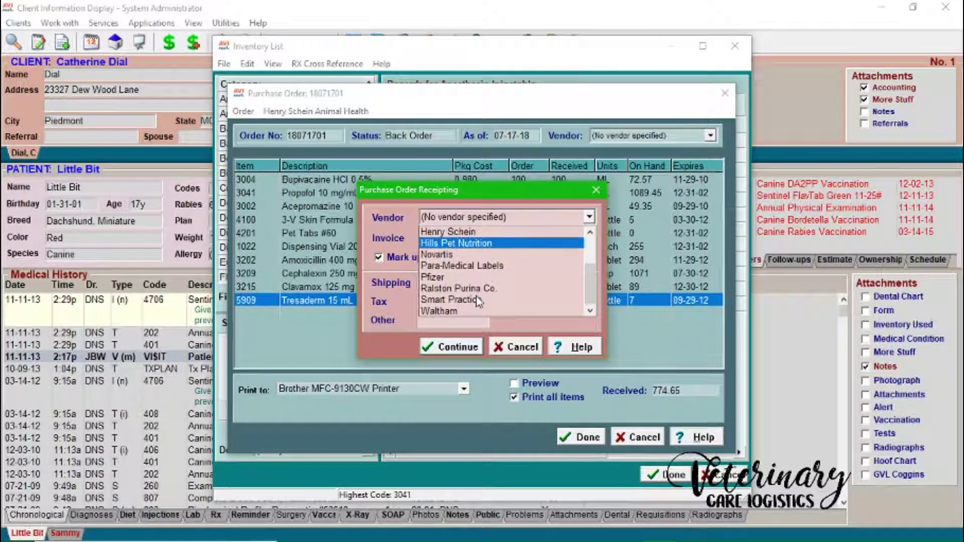
scroll(477, 300, "up", 2)
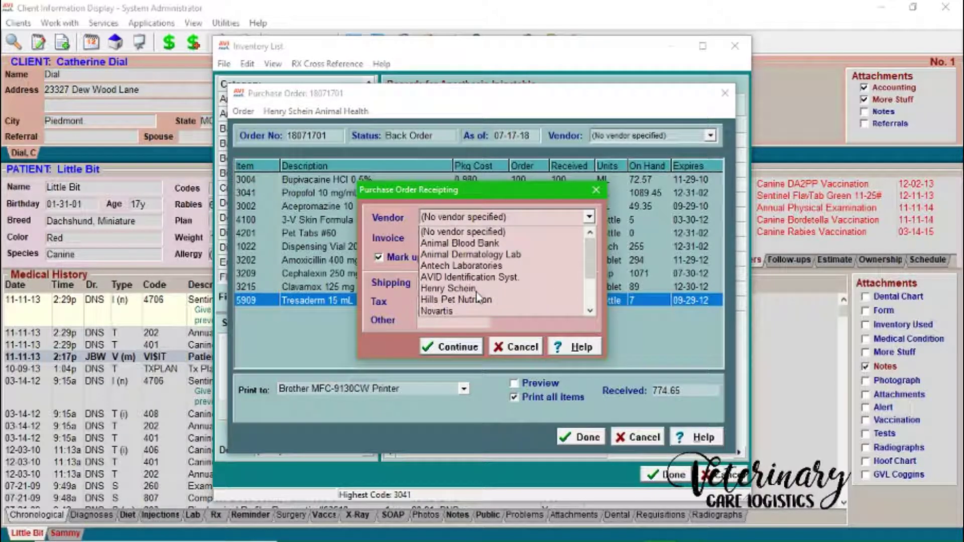
left_click(472, 288)
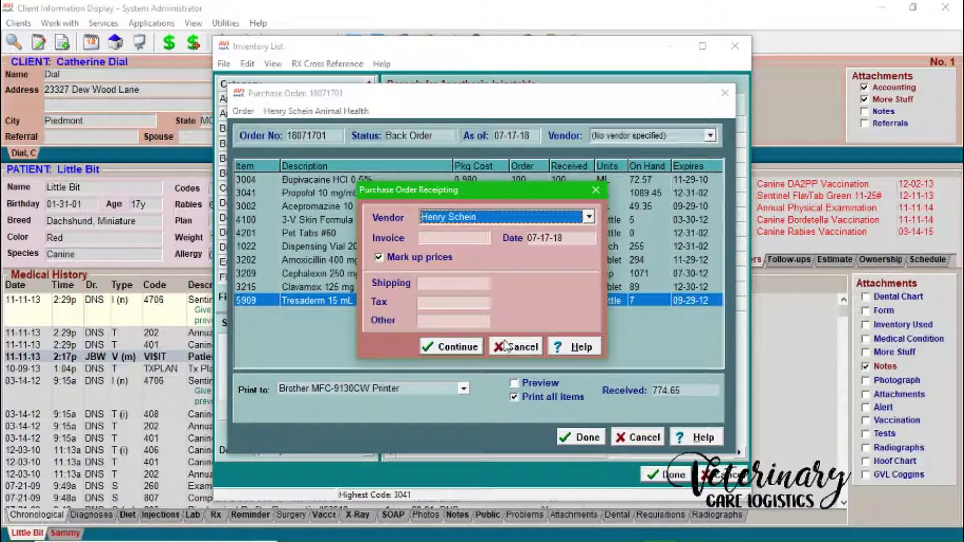
left_click(522, 347)
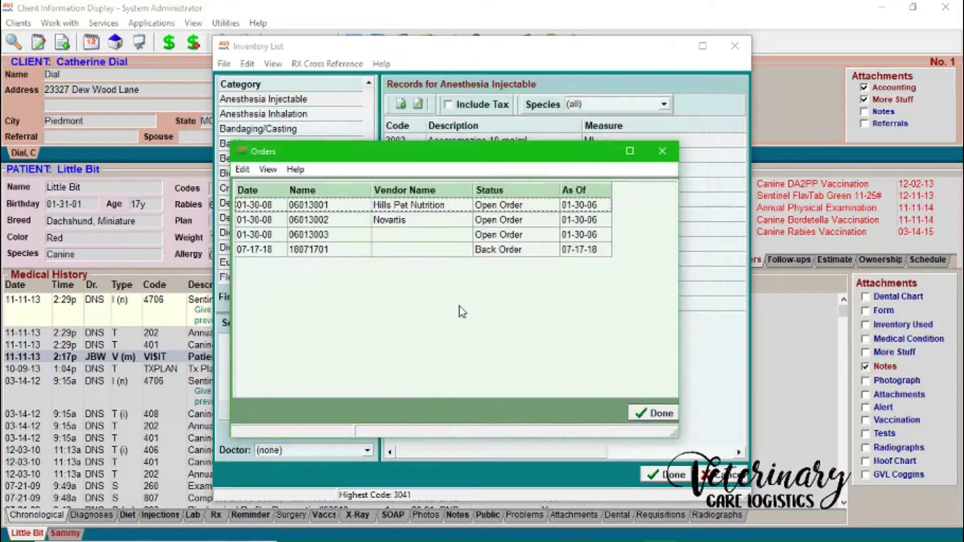
Change Tresaderm's received quantity on order 18071701 to 3.
double_click(411, 250)
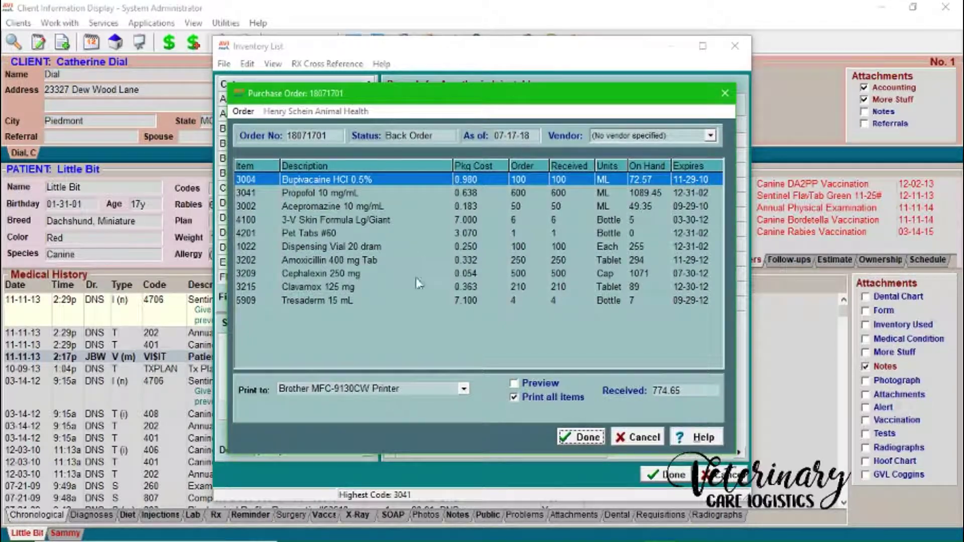
double_click(328, 301)
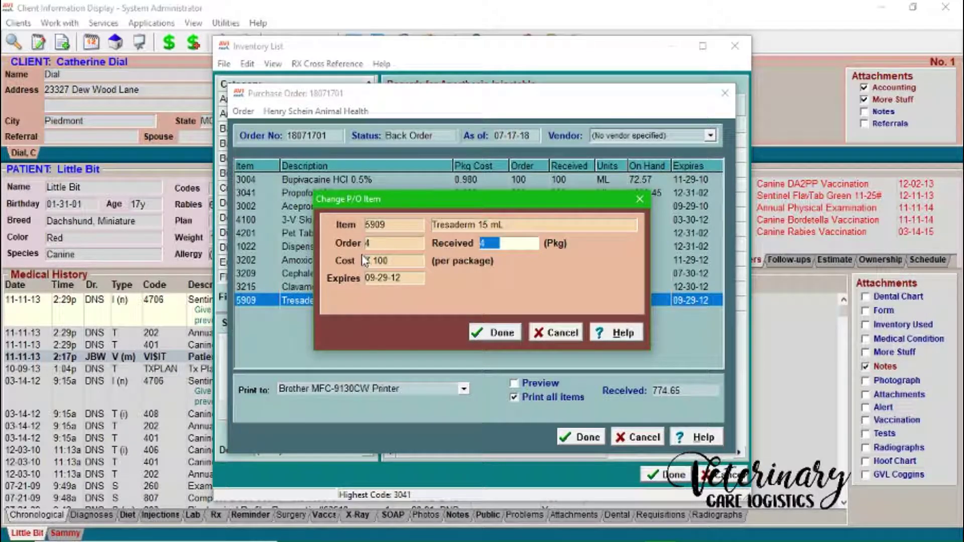
type("3")
left_click(499, 335)
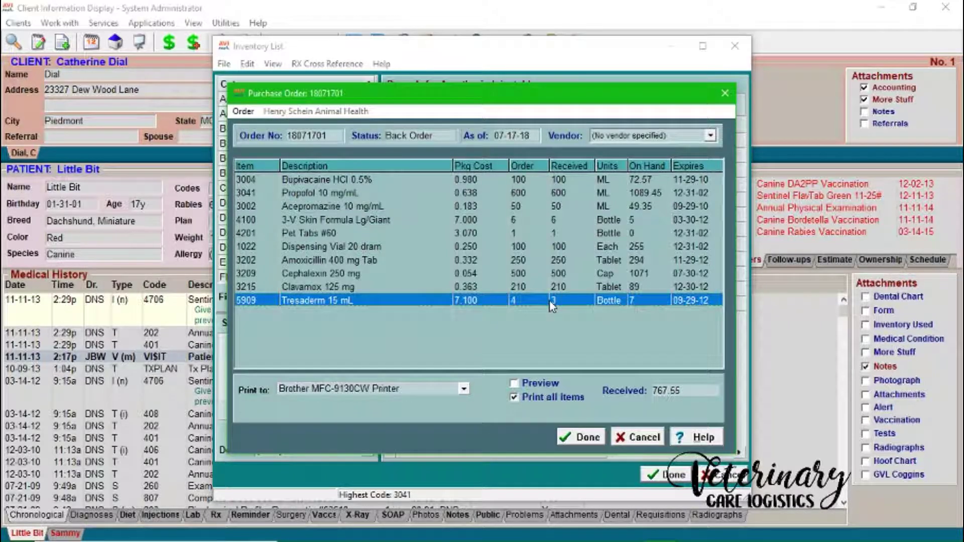
Receipt the order from Henry Schein with the invoice number, accepting the Bupivacaine price increase.
key("Return")
left_click(451, 221)
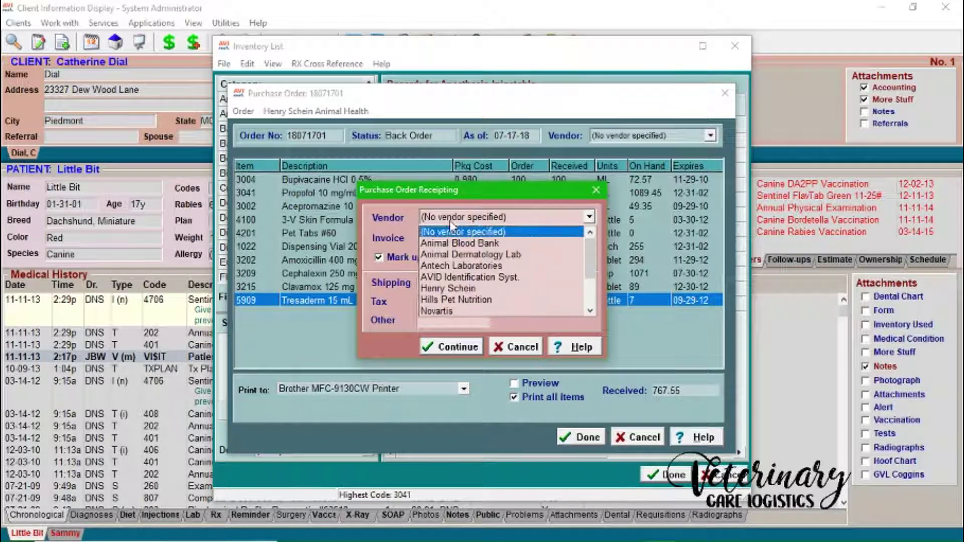
left_click(448, 288)
left_click(444, 242)
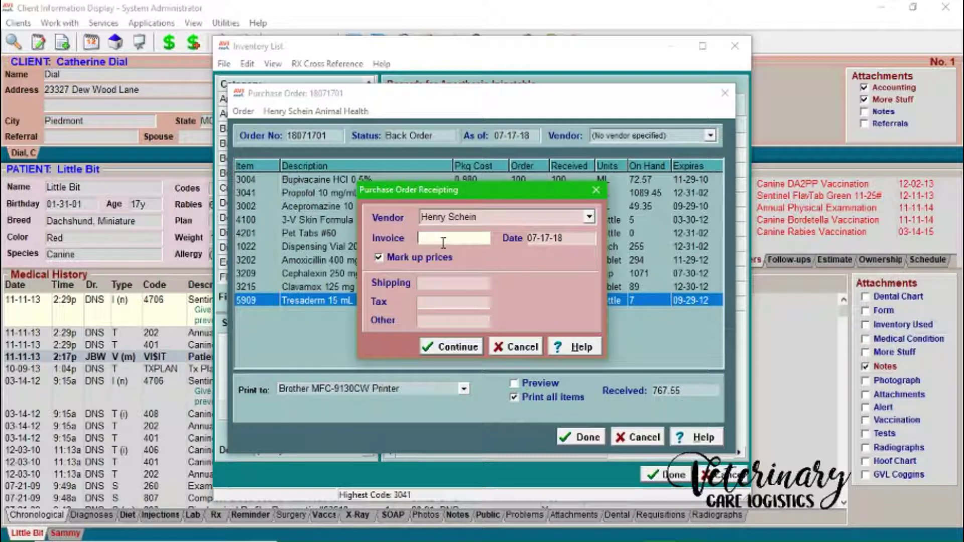
type("gragkoh")
key("Tab")
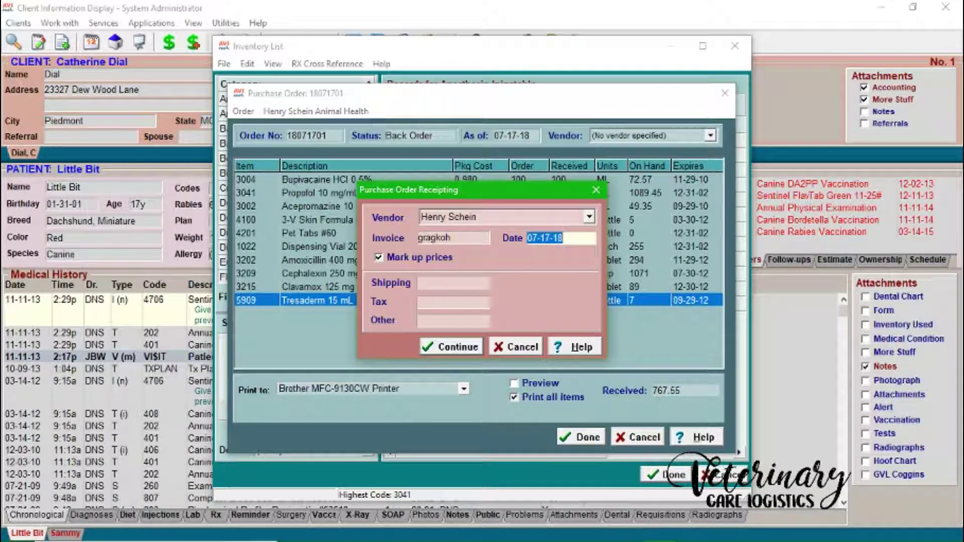
key("Return")
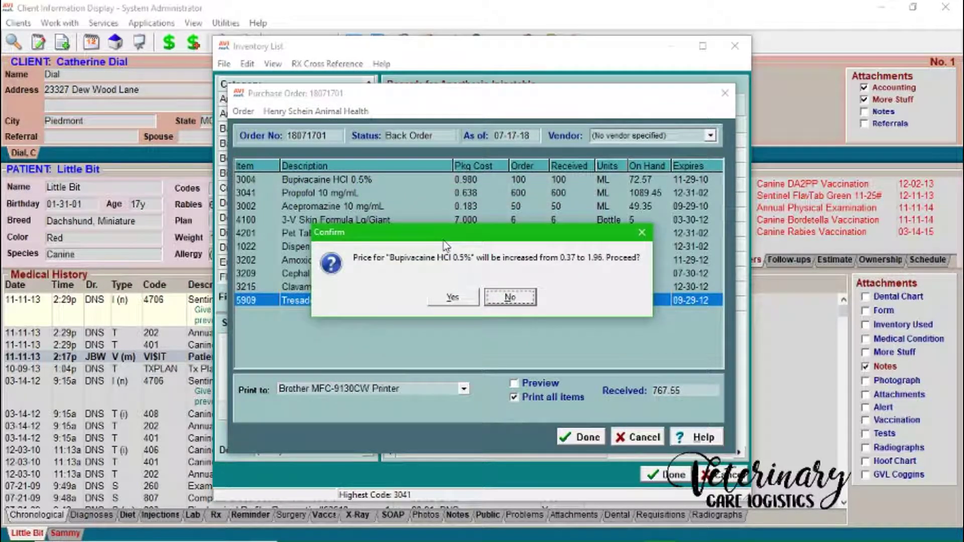
left_click(456, 297)
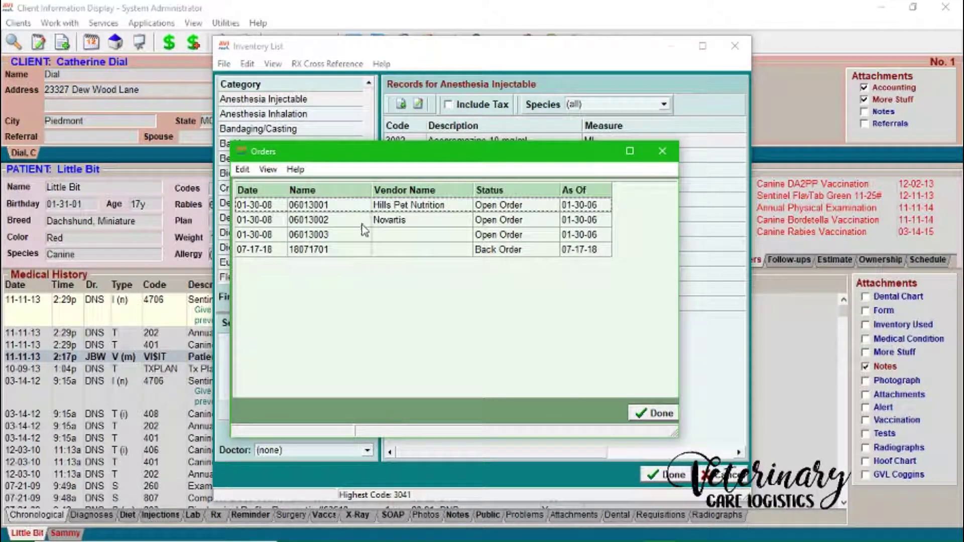
Check order 18071701 holds only Tresaderm 15 mL, then close it and the Orders window.
double_click(348, 253)
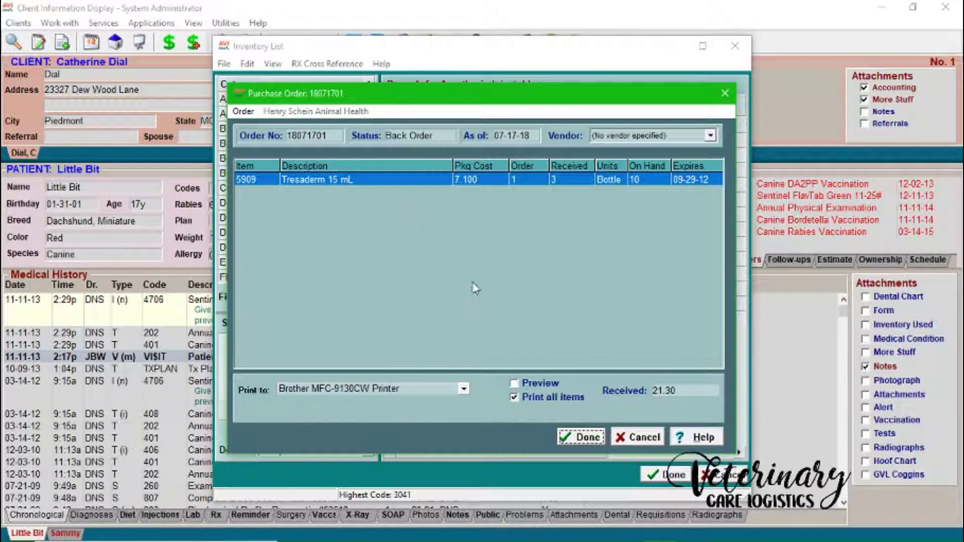
left_click(626, 441)
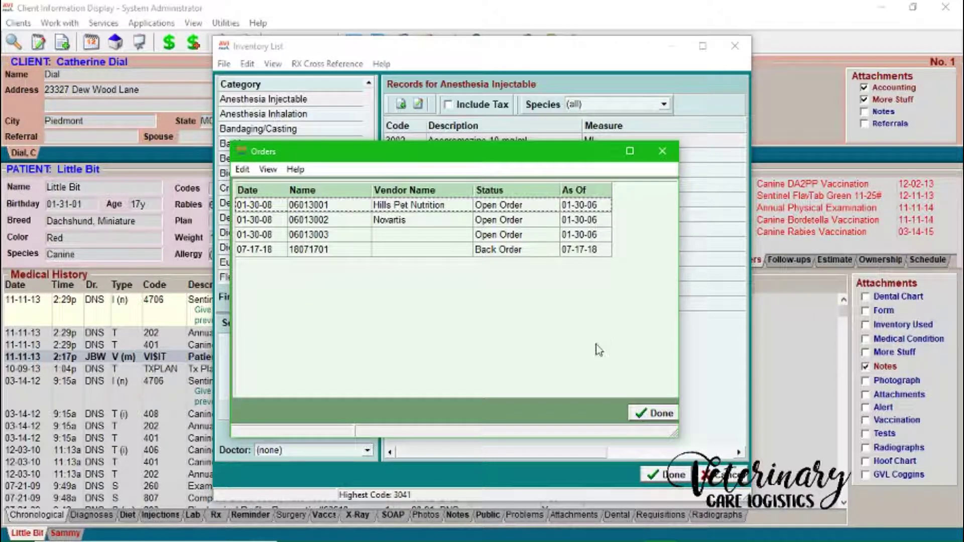
left_click(655, 414)
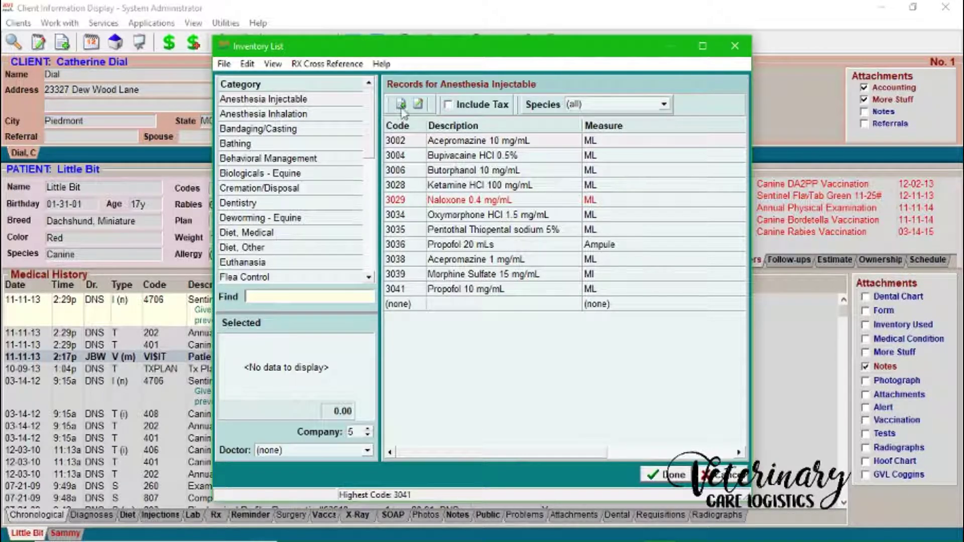
Search for CLAVA and open the Clavamox 125 mg inventory item.
type("CALVA")
key("BackSpace")
key("BackSpace")
key("BackSpace")
key("BackSpace")
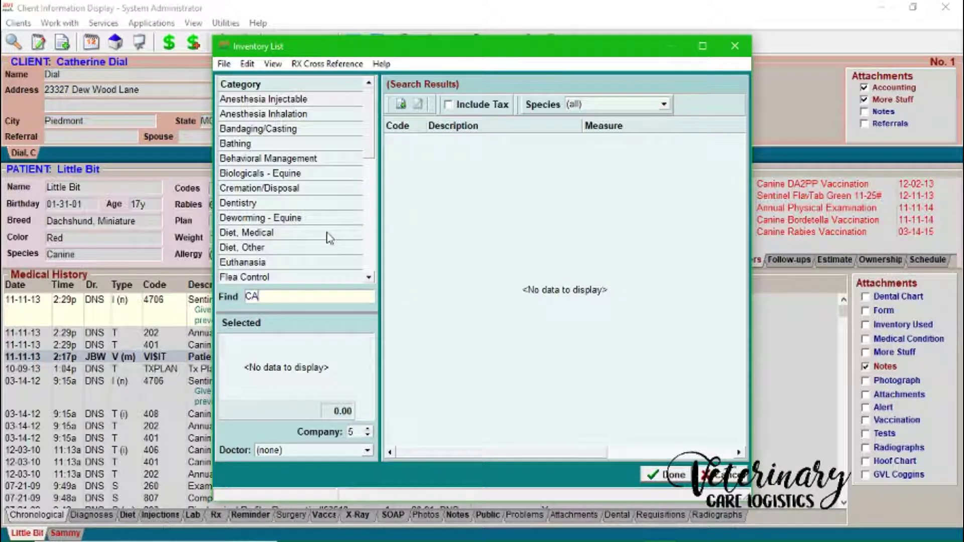
type("LAVA")
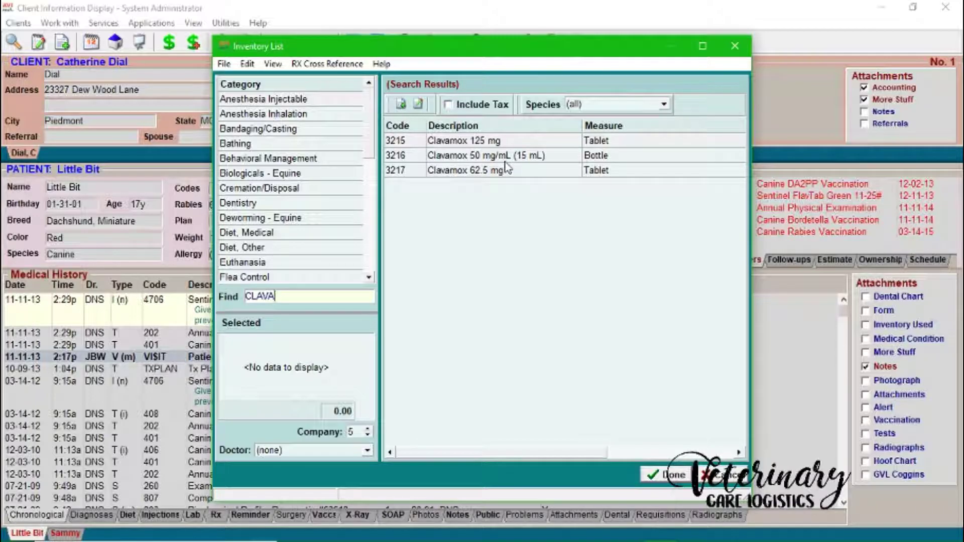
left_click(500, 141)
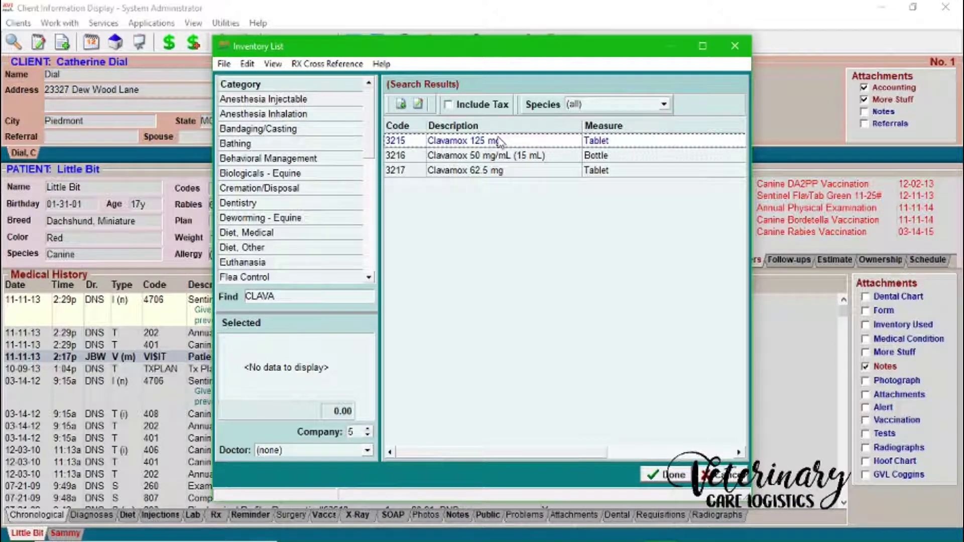
double_click(500, 142)
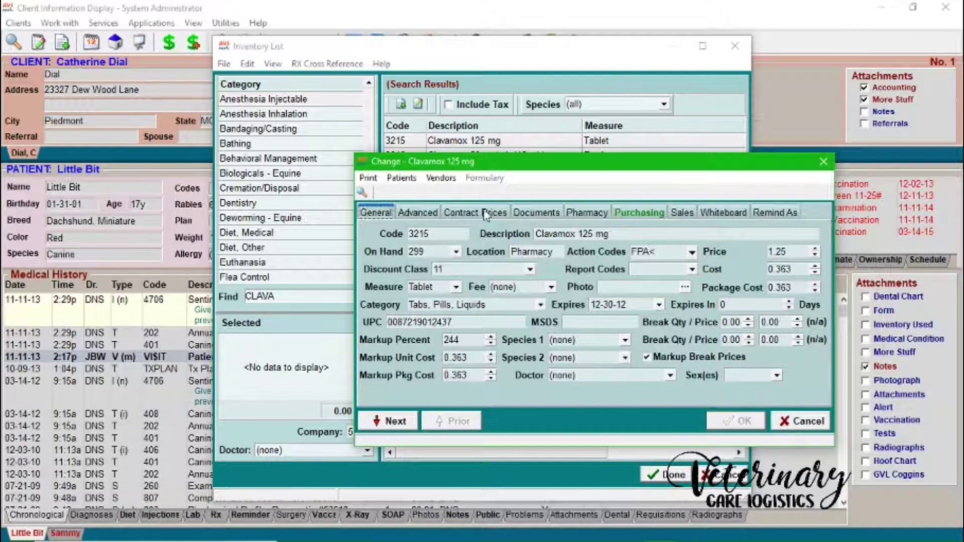
On Purchasing, set Order Pack to 210 and Average Pkg Cost to 154.00.
left_click(648, 208)
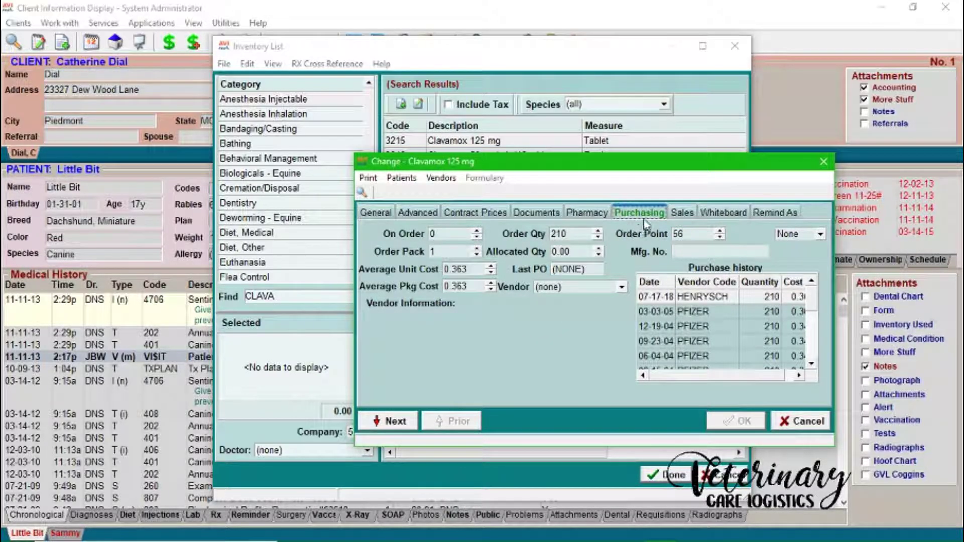
double_click(438, 254)
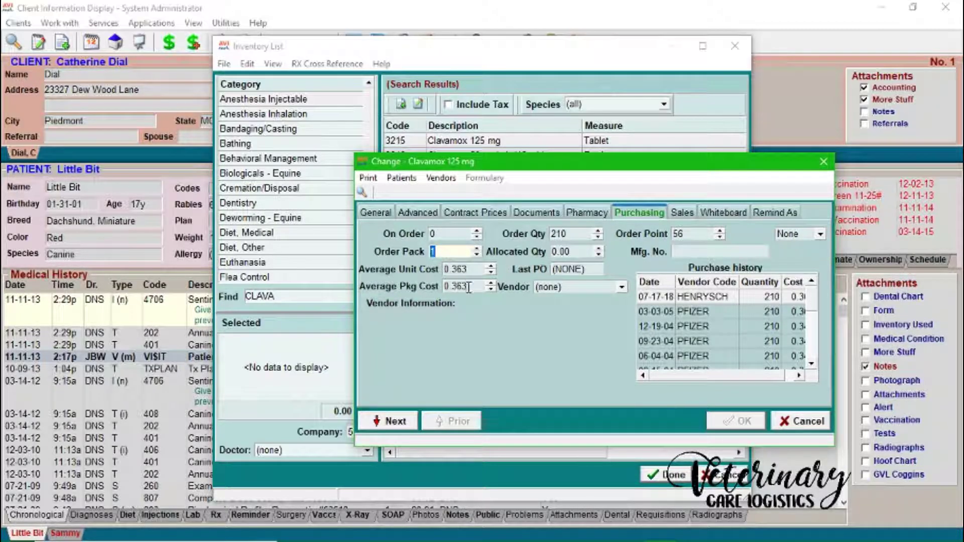
type("210")
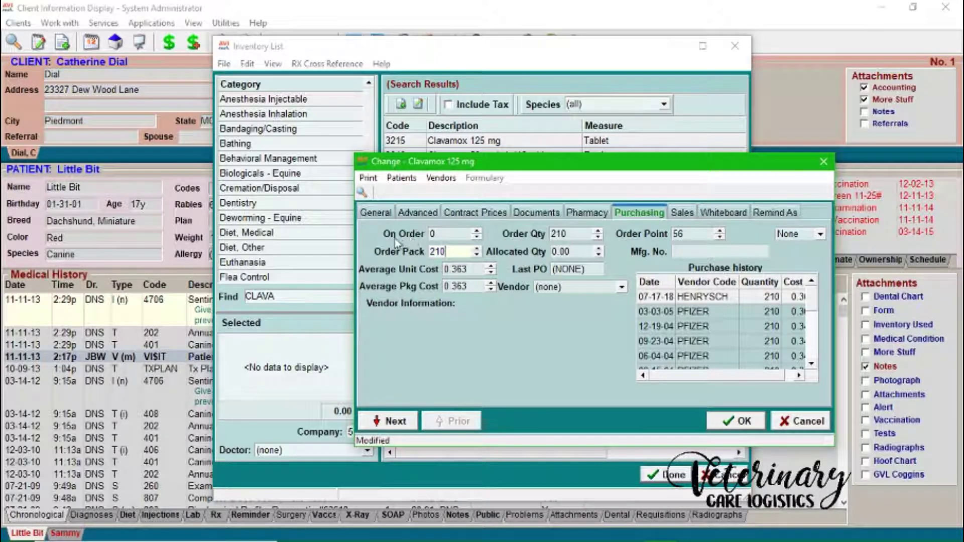
left_click(479, 287)
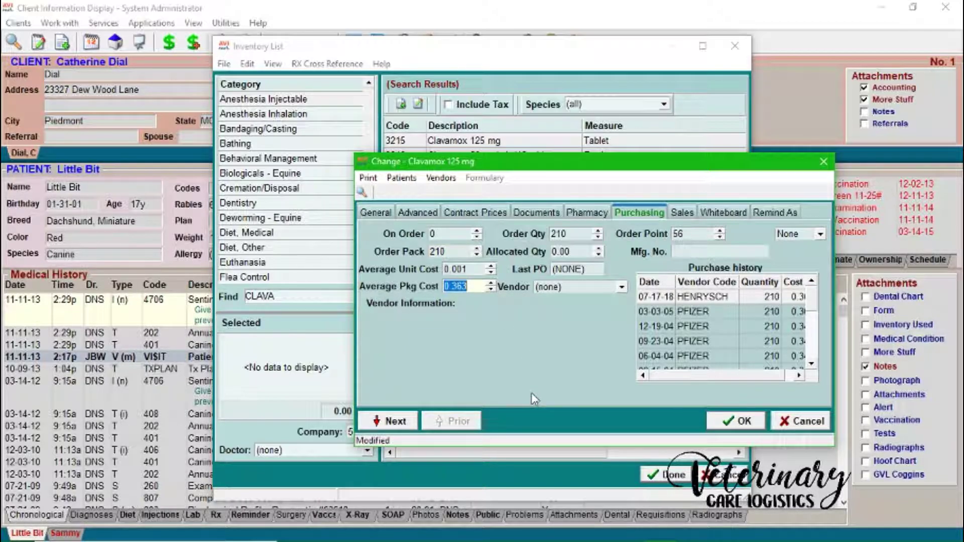
type("154.00")
left_click(459, 269)
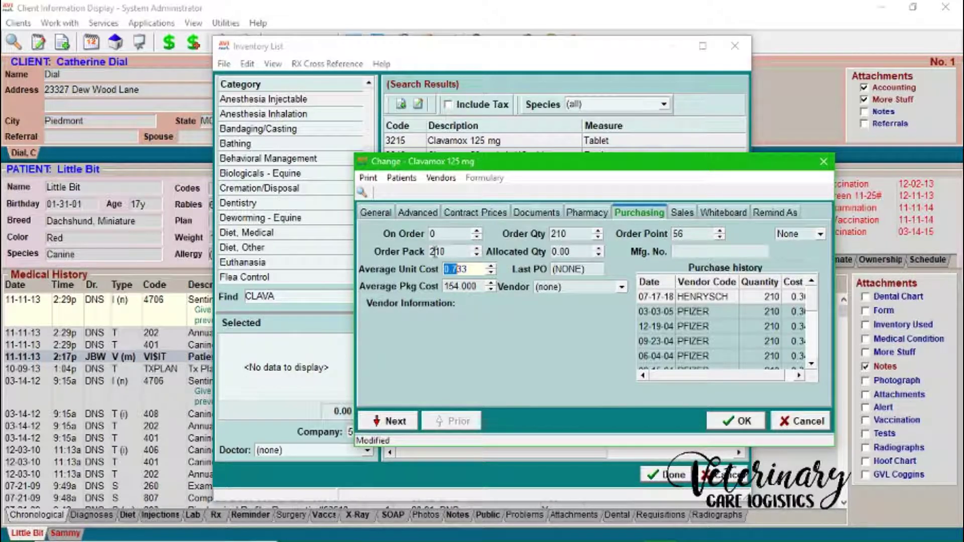
On the General tab, set Clavamox 125 mg's Package Cost to 154.
left_click(375, 213)
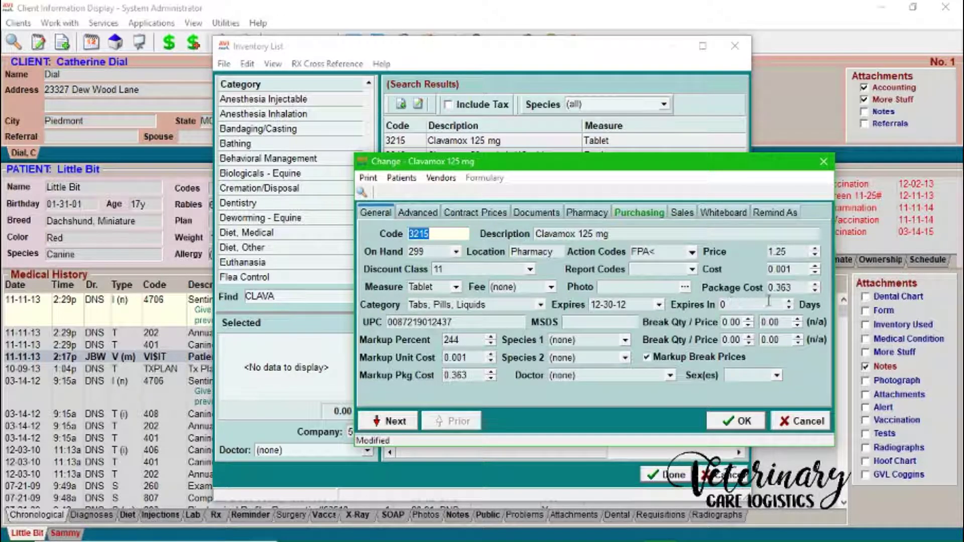
left_click(797, 288)
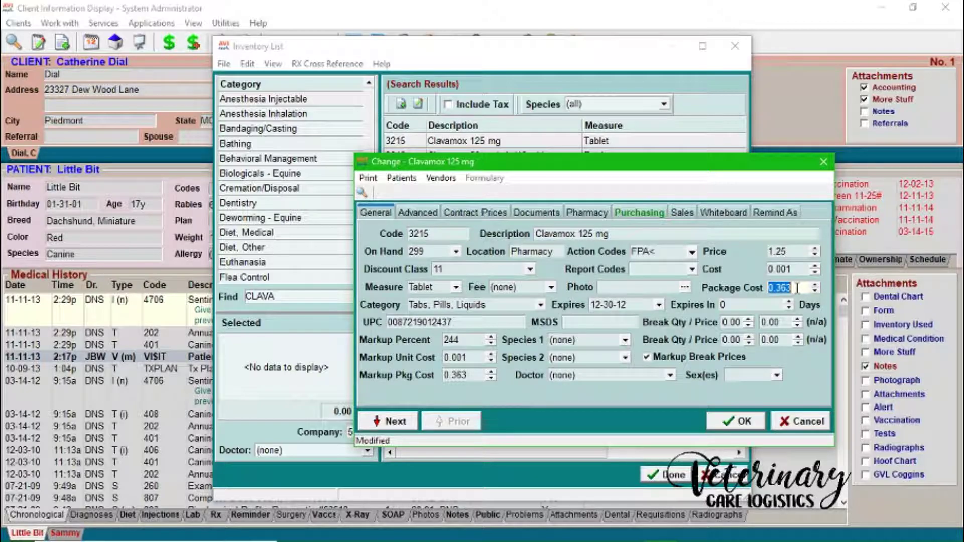
left_click_drag(798, 287, 769, 288)
double_click(796, 269)
double_click(801, 288)
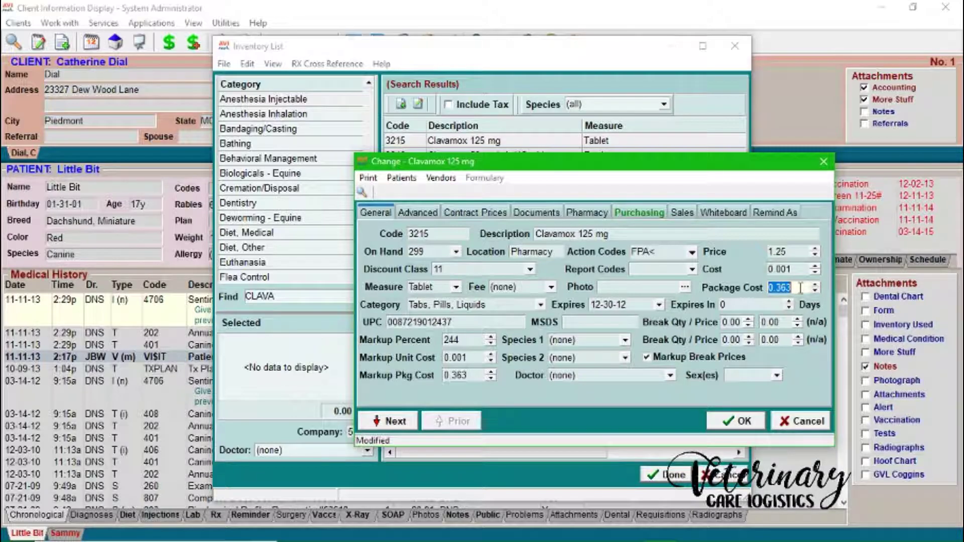
type("154")
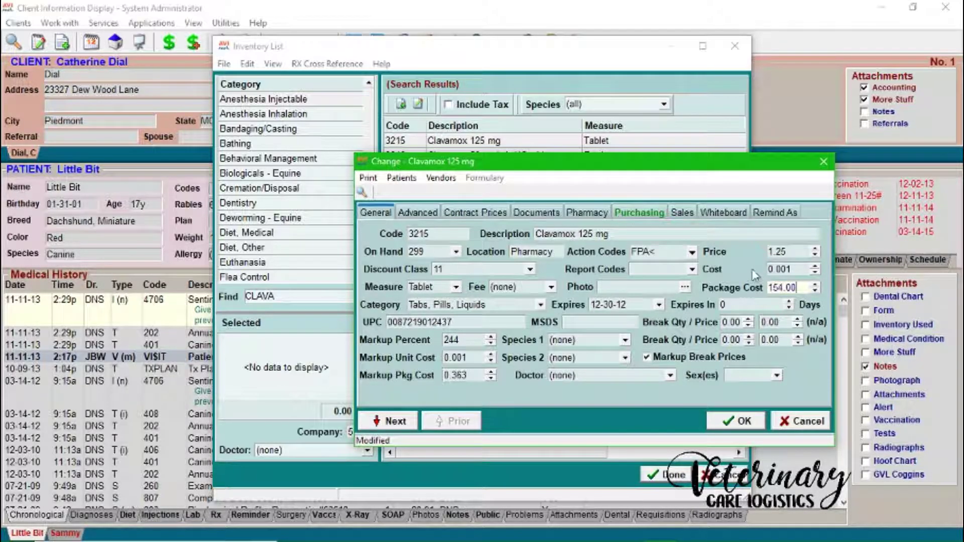
double_click(802, 270)
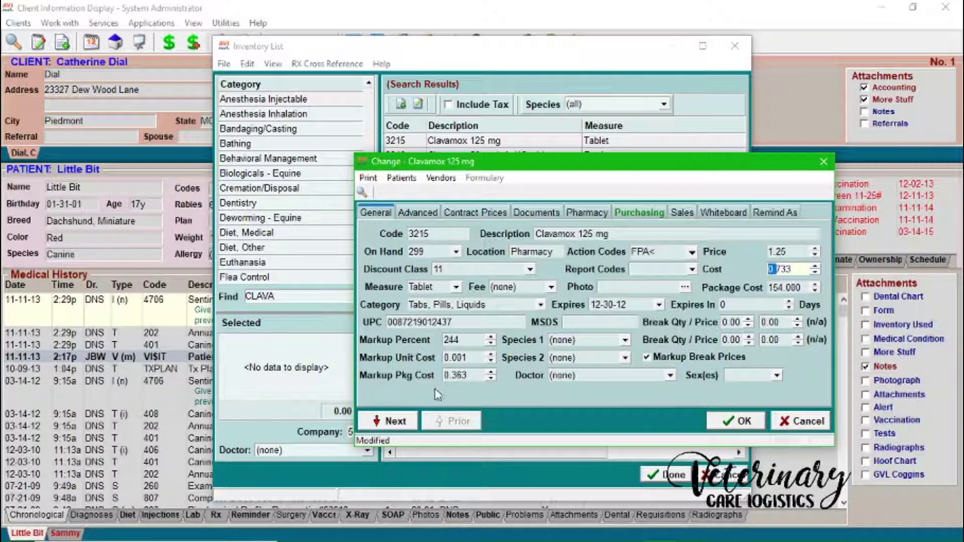
Set Markup Pkg Cost to 154.00 so Markup Unit Cost becomes 0.733.
left_click(481, 376)
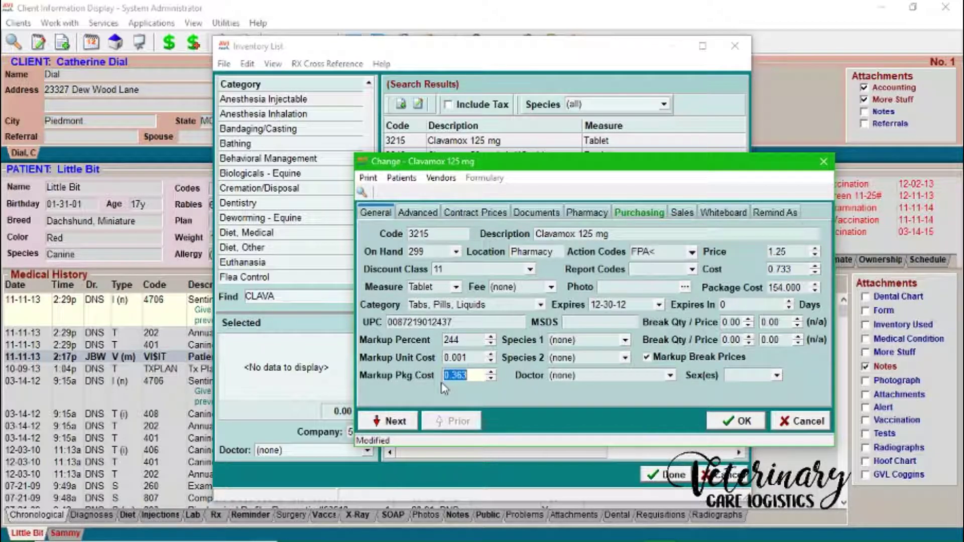
type("154.00")
left_click_drag(455, 358, 444, 358)
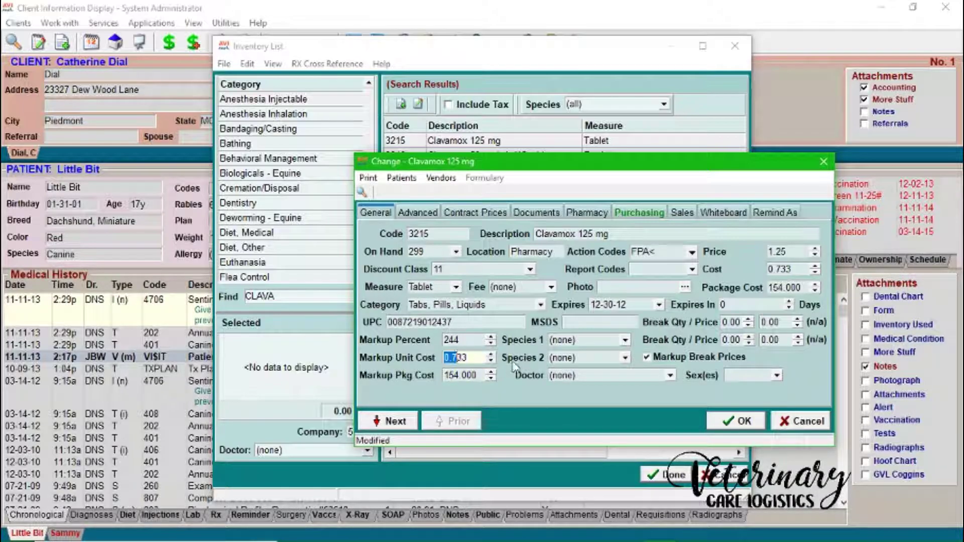
left_click(461, 338)
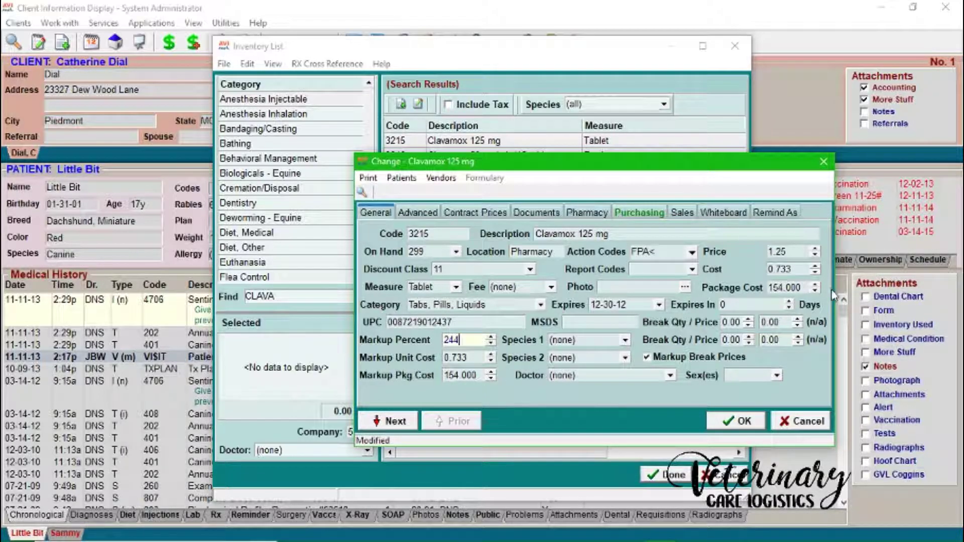
Show Clavamox 125 mg's purchase history with past unit costs 0.363 and 0.343.
left_click(636, 215)
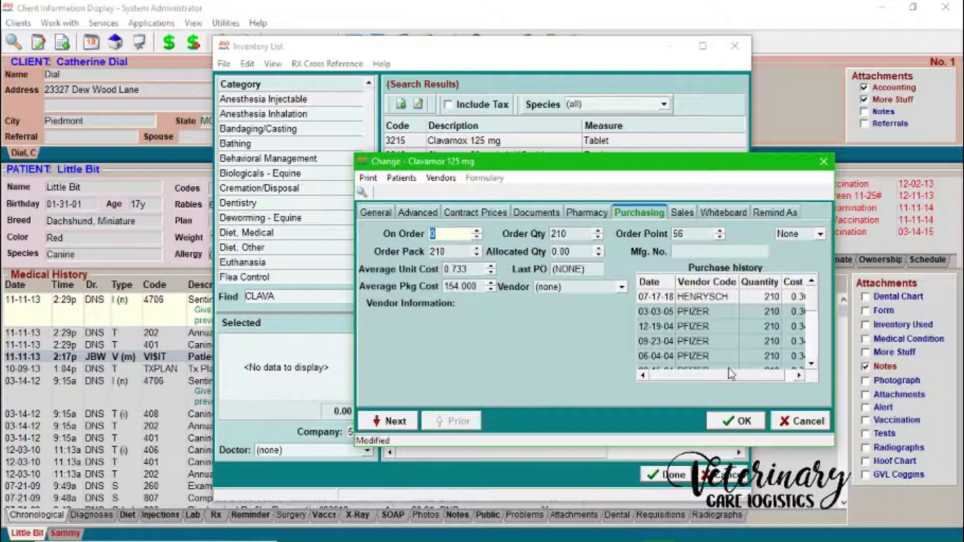
left_click(753, 327)
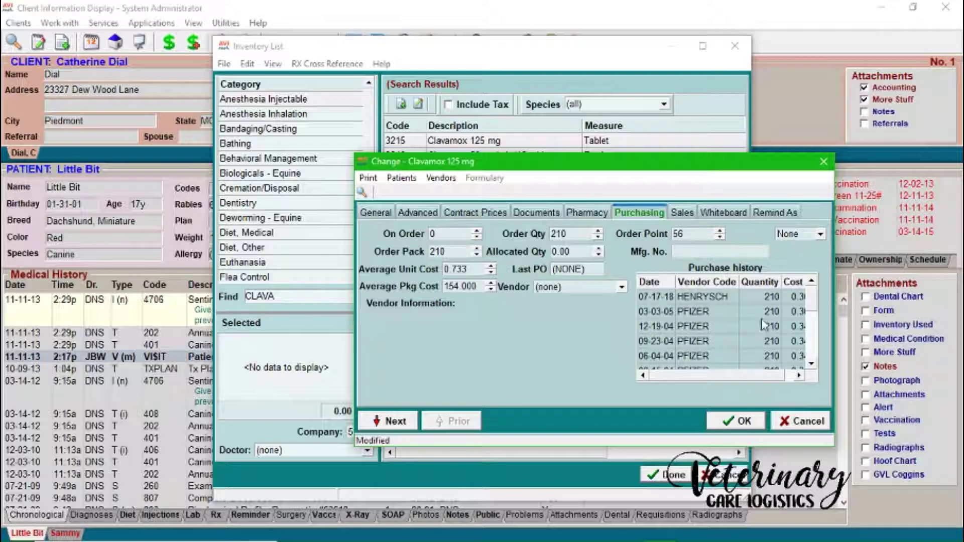
left_click(718, 377)
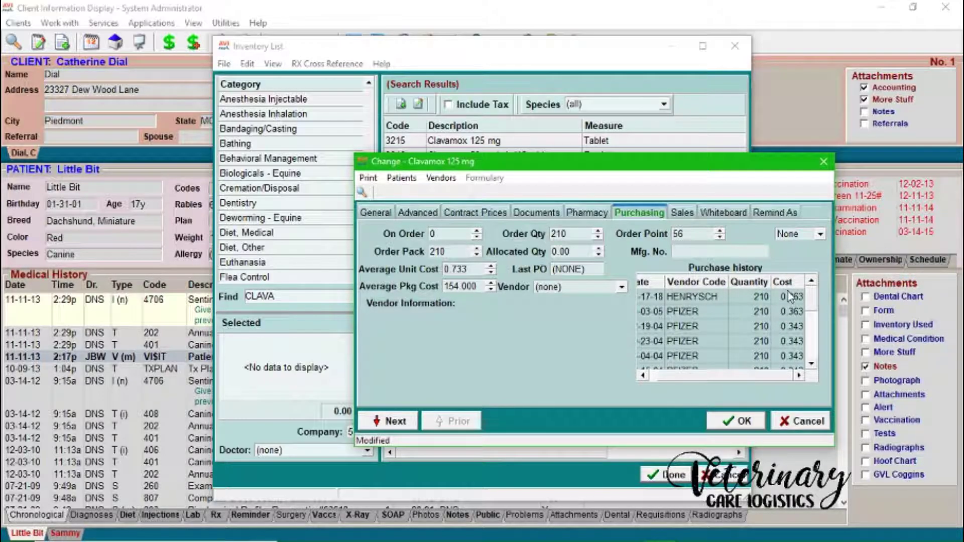